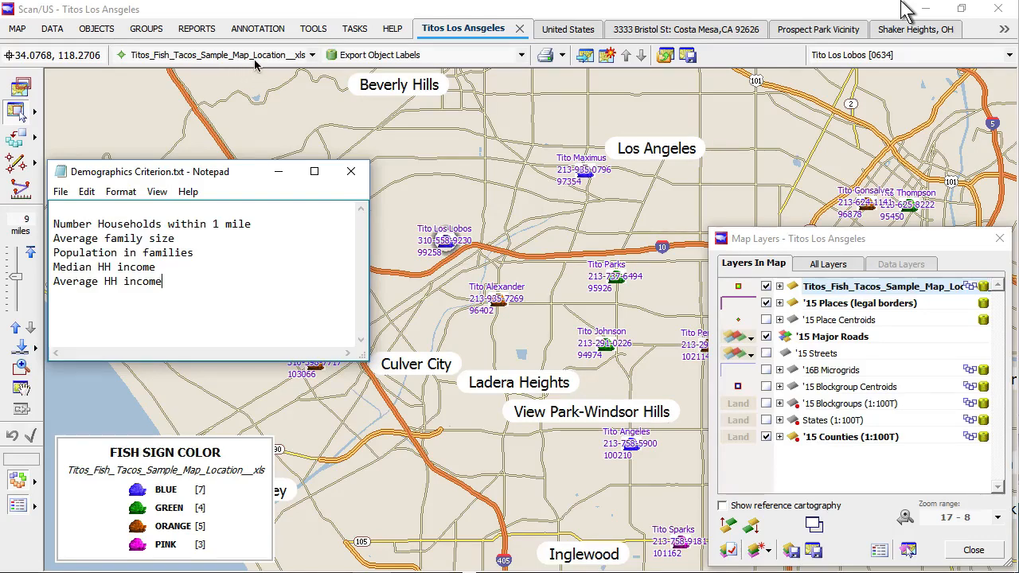
Step: Start copying all 19 taco sites into a new area layer, Areas096_buf
click(97, 29)
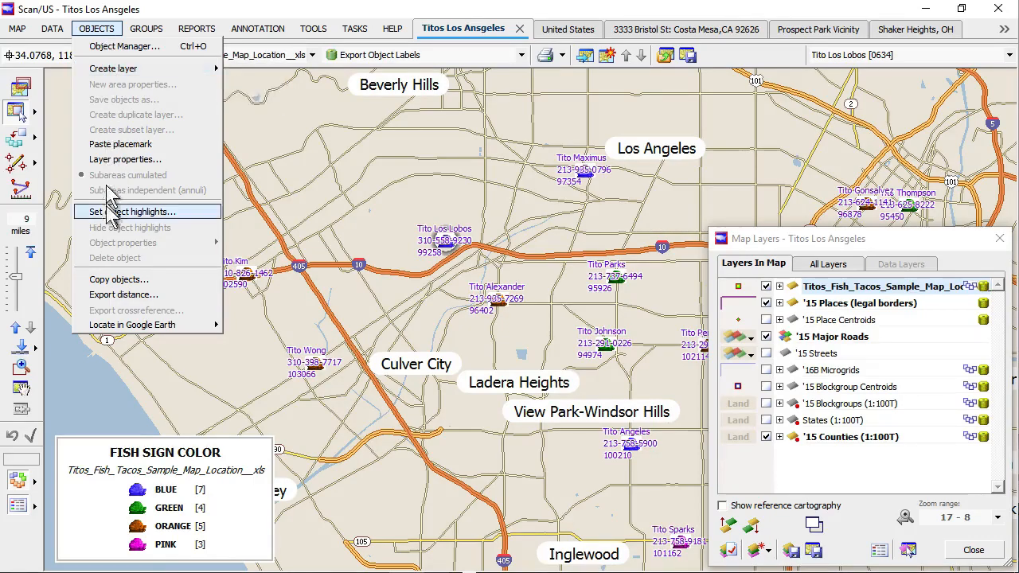
click(120, 281)
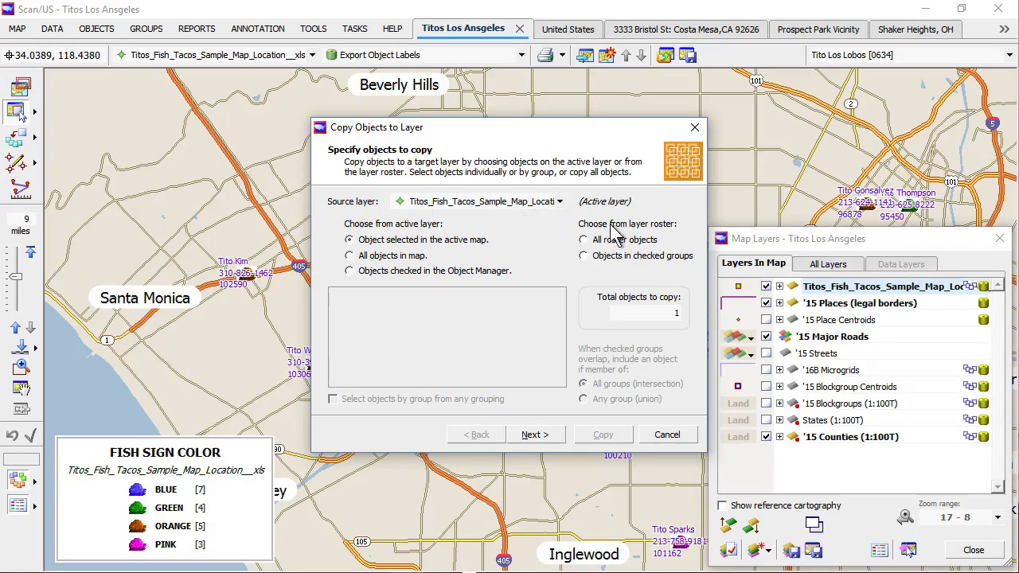
click(599, 239)
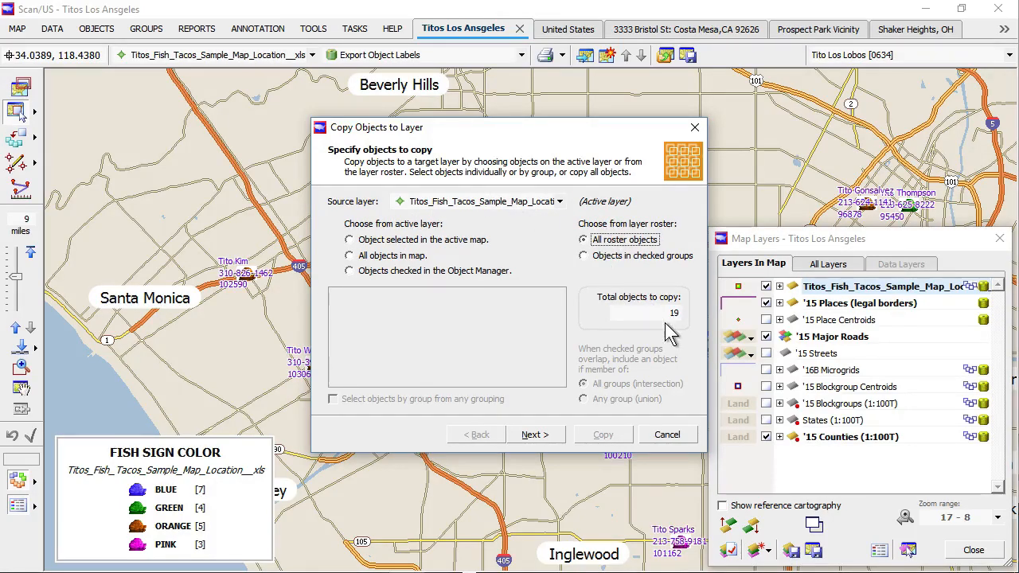
click(535, 435)
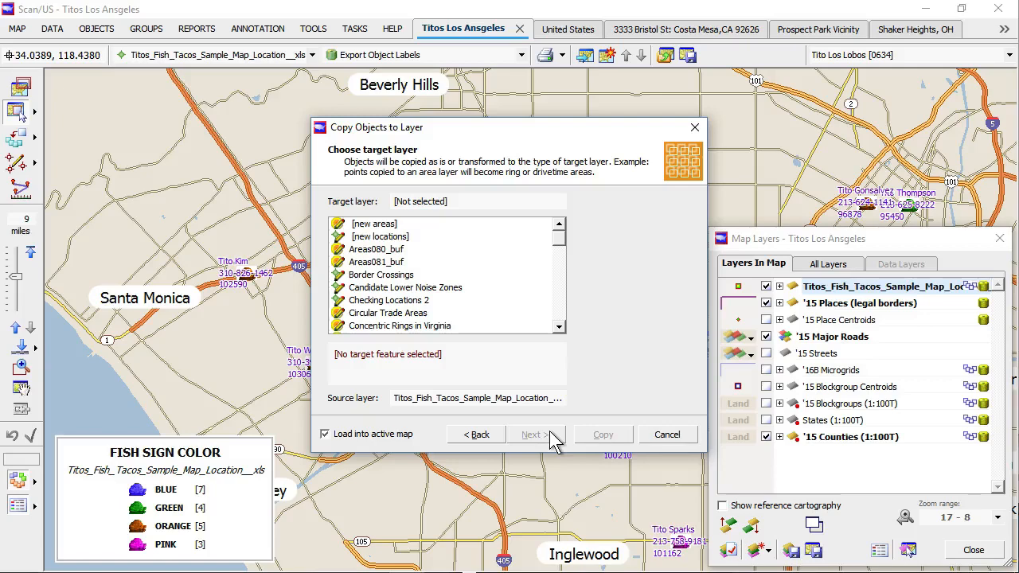
double_click(380, 226)
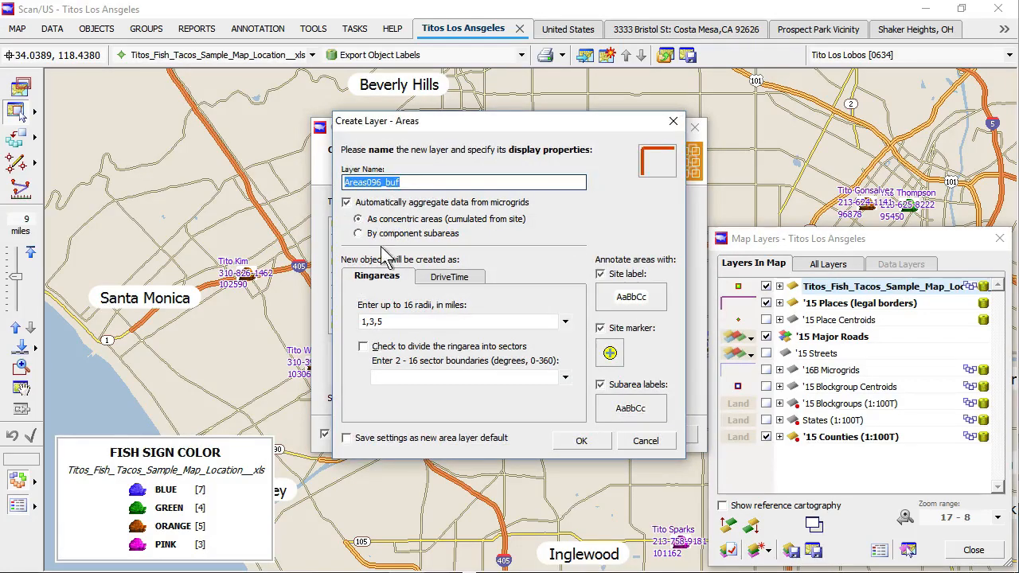
Step: Set the new layer's rings to 0.5 and 1 mile, built by component subareas
click(422, 322)
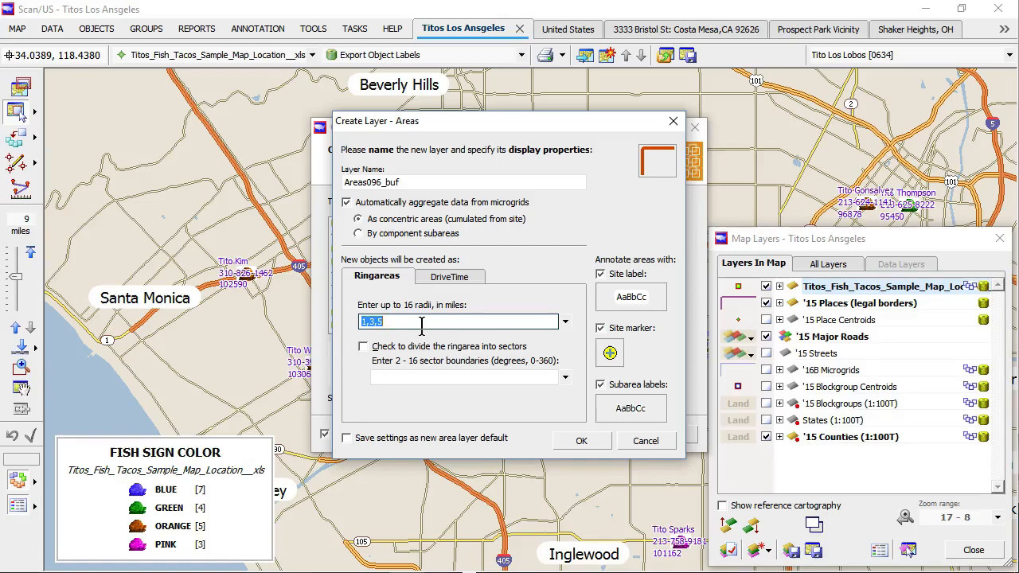
text(0.5 1)
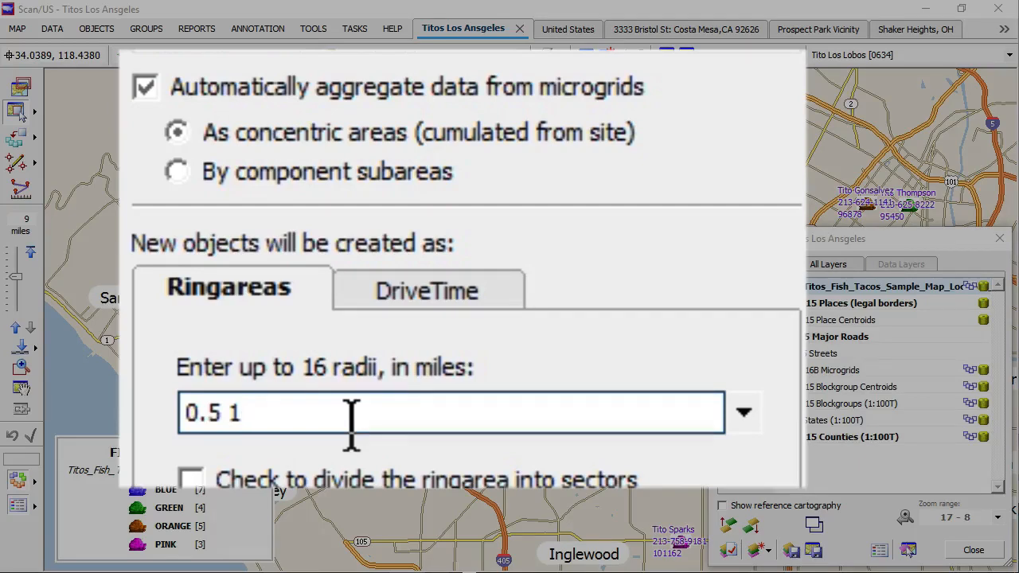
click(185, 170)
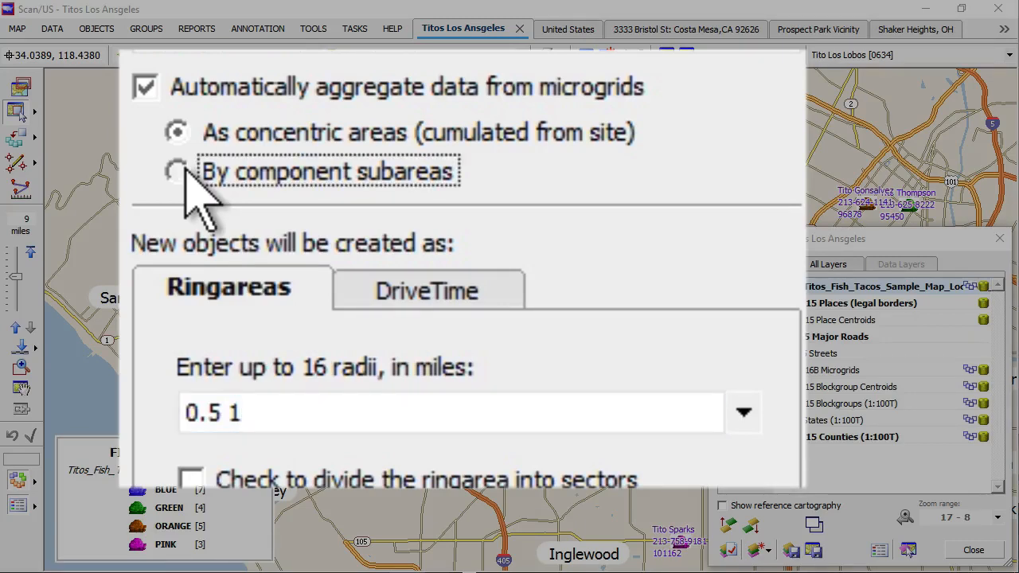
click(266, 410)
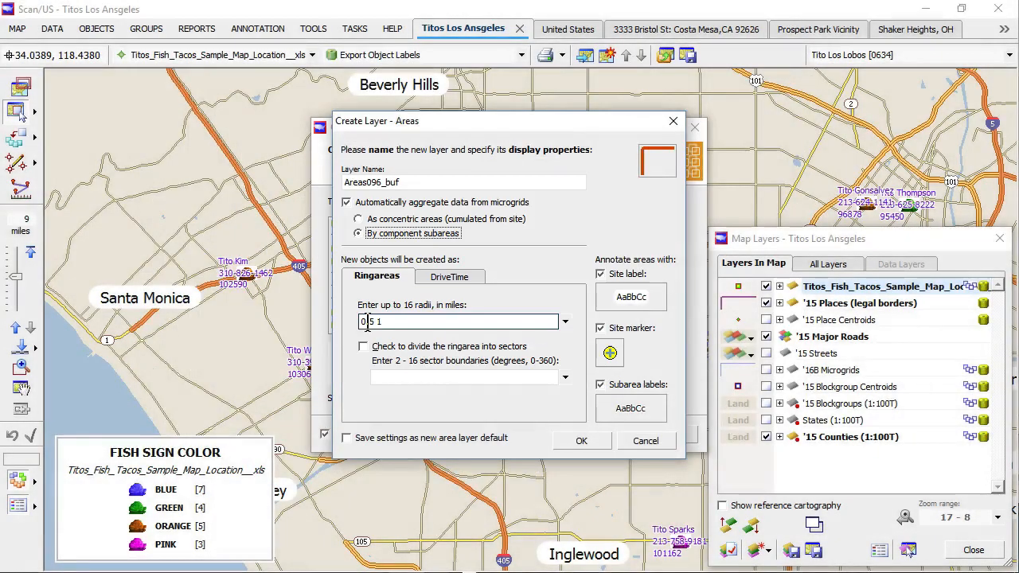
click(584, 445)
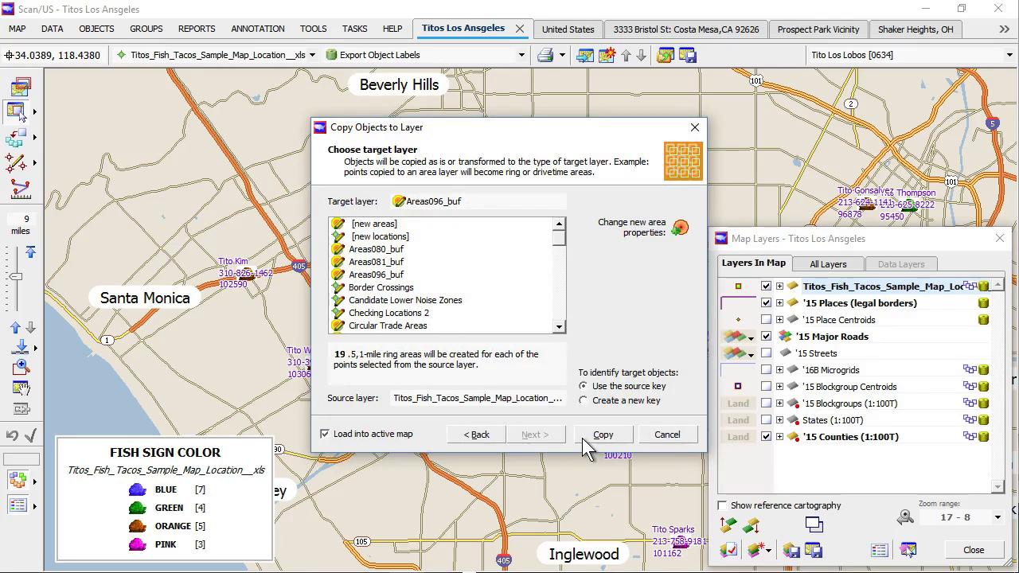
Step: Create the ring areas and name their layer 'Half mile bands'
click(595, 437)
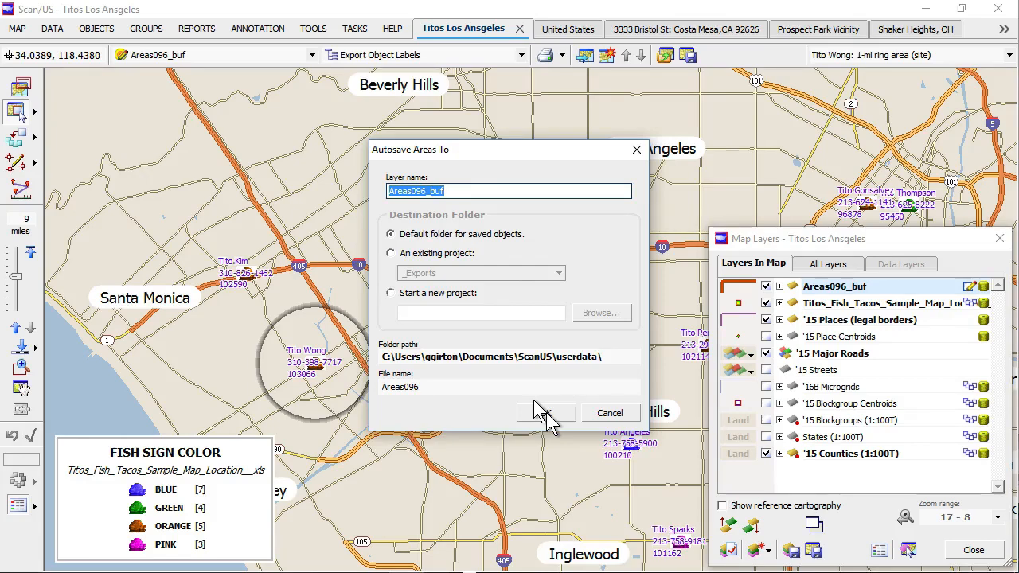
text(One mile)
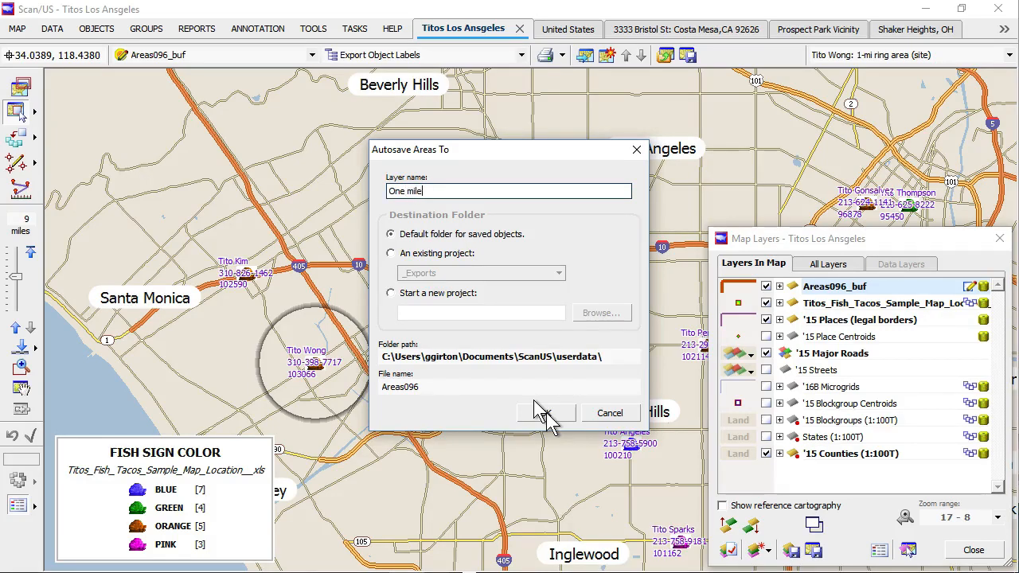
key(BackSpace)
key(BackSpace)
key(BackSpace)
key(BackSpace)
key(BackSpace)
text(Half mile bands)
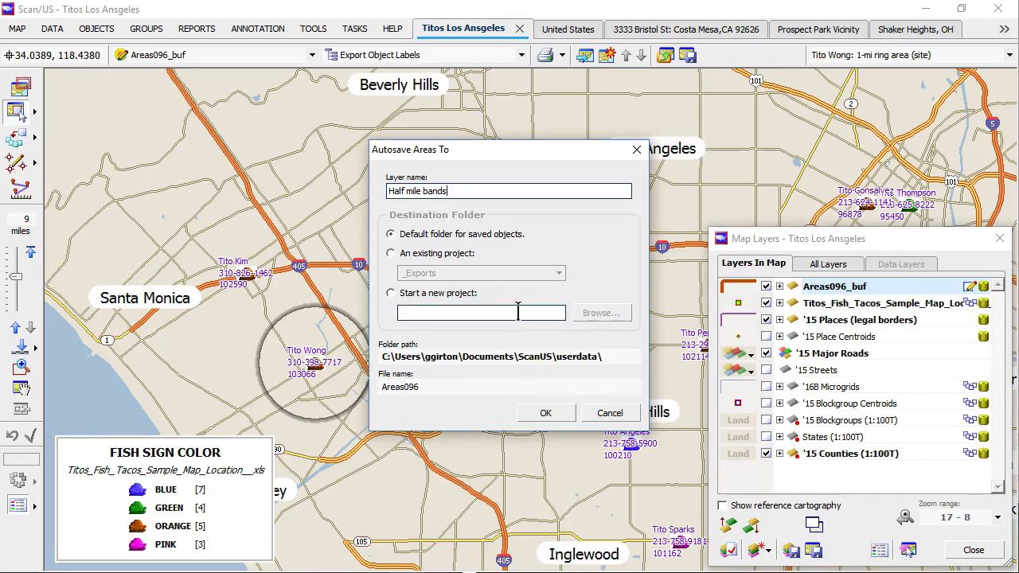
Step: Save the Half mile bands layer into the existing Titos Tacos project
click(437, 253)
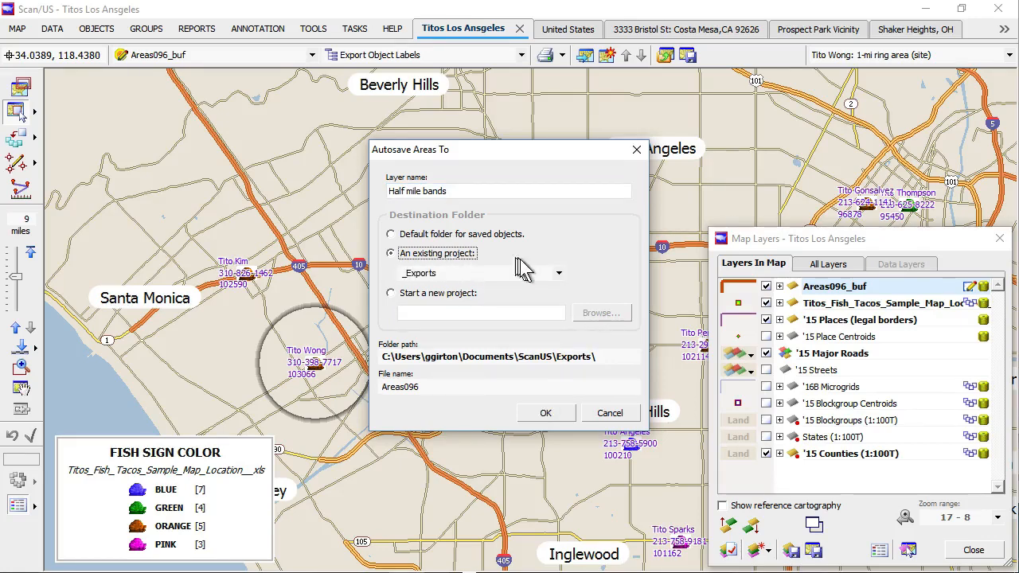
click(558, 273)
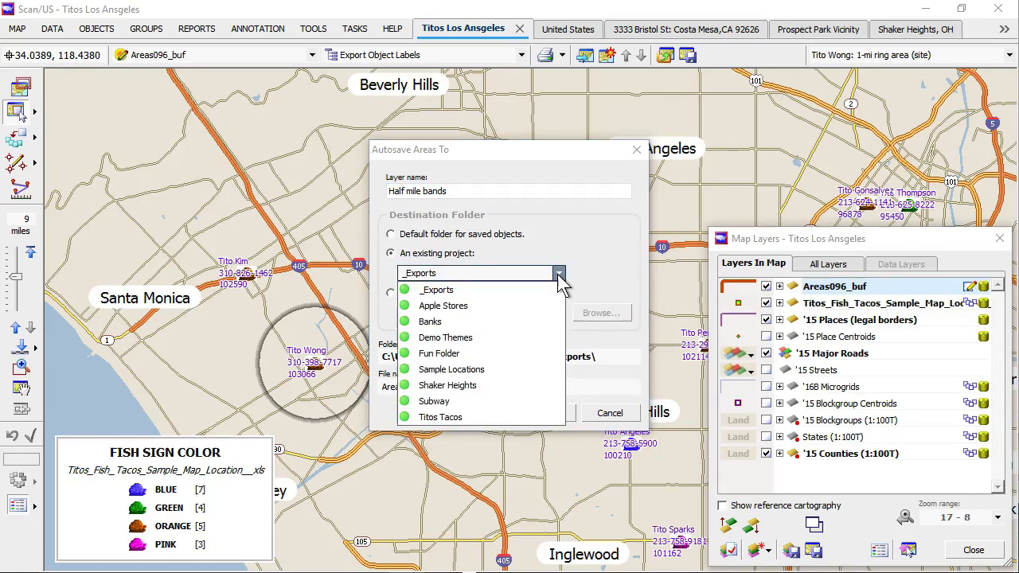
click(487, 418)
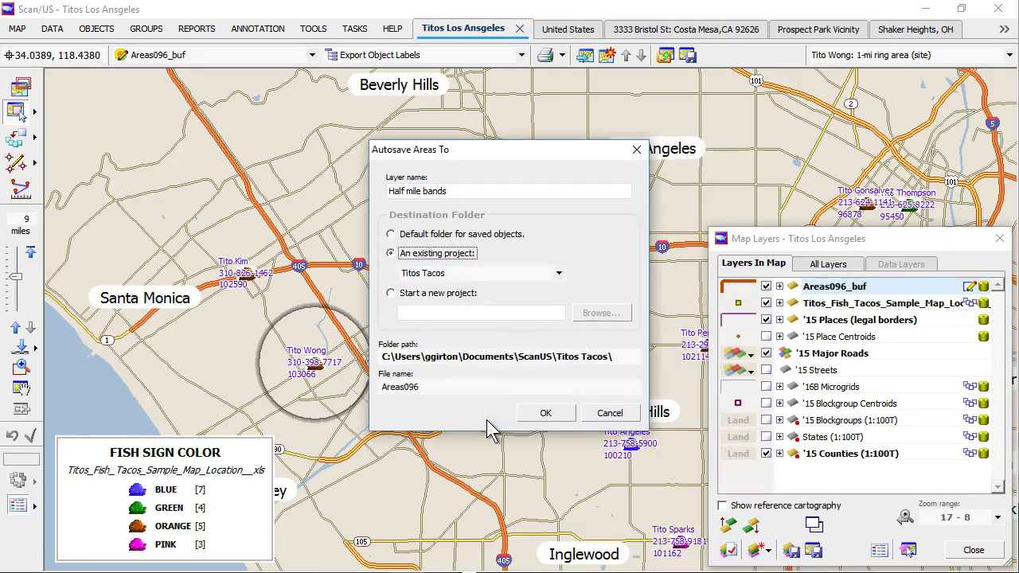
click(547, 413)
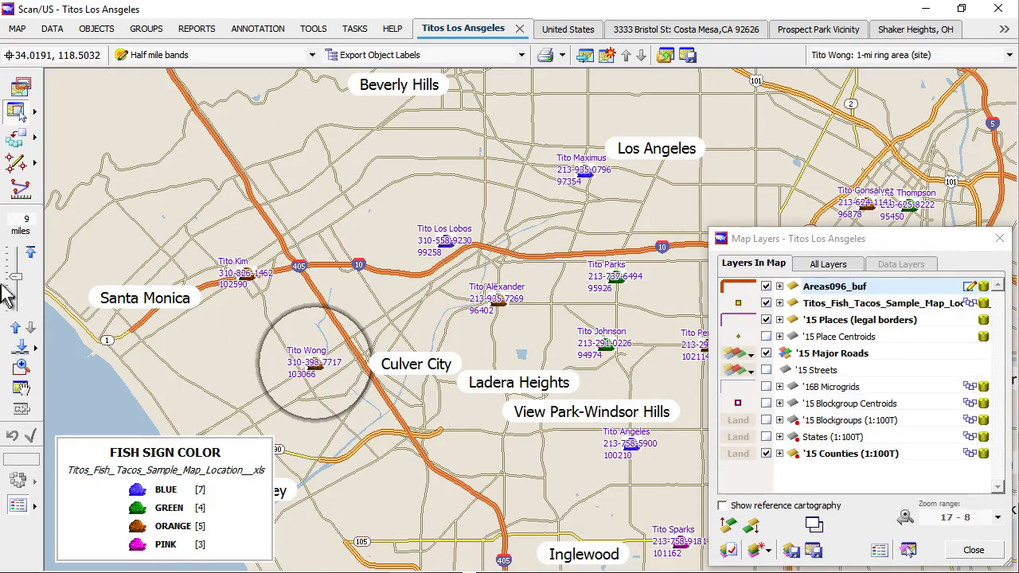
Step: Zoom the map in on the 0–0.5 and 0.5–1 mile rings around each site
drag(11, 274, 16, 278)
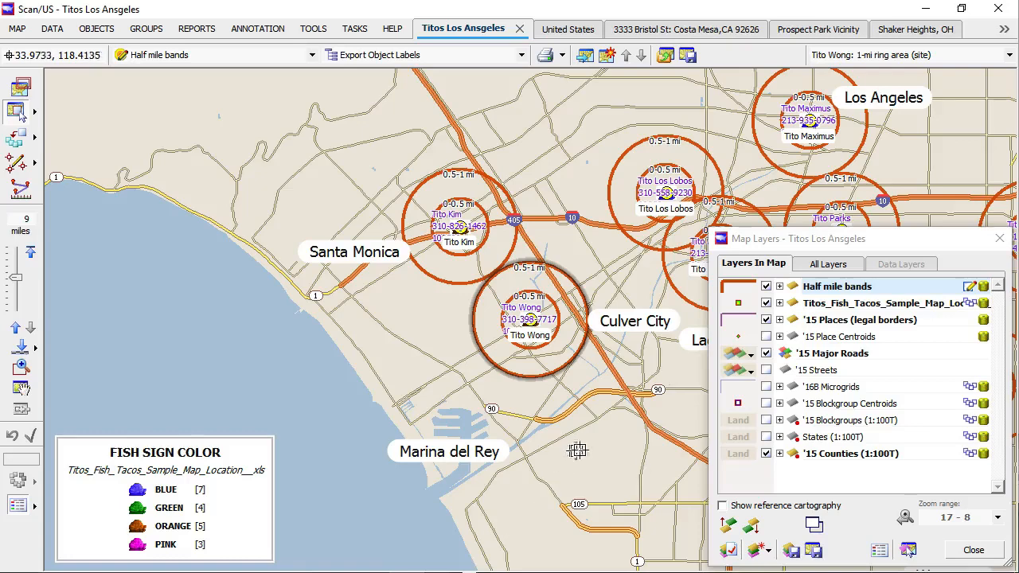
click(53, 30)
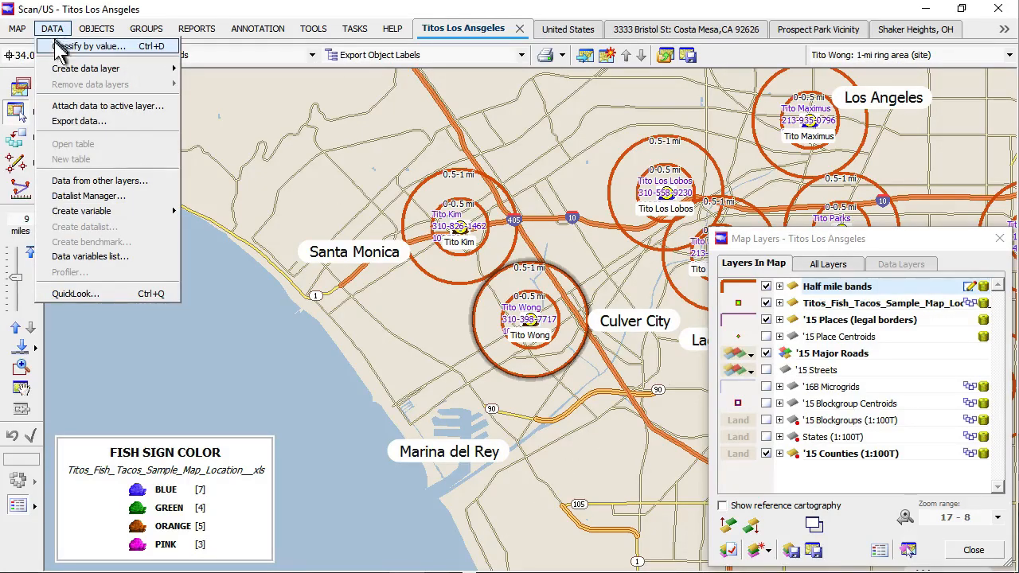
Step: Set up a data export of all 38 annulus areas from Half mile bands
click(76, 121)
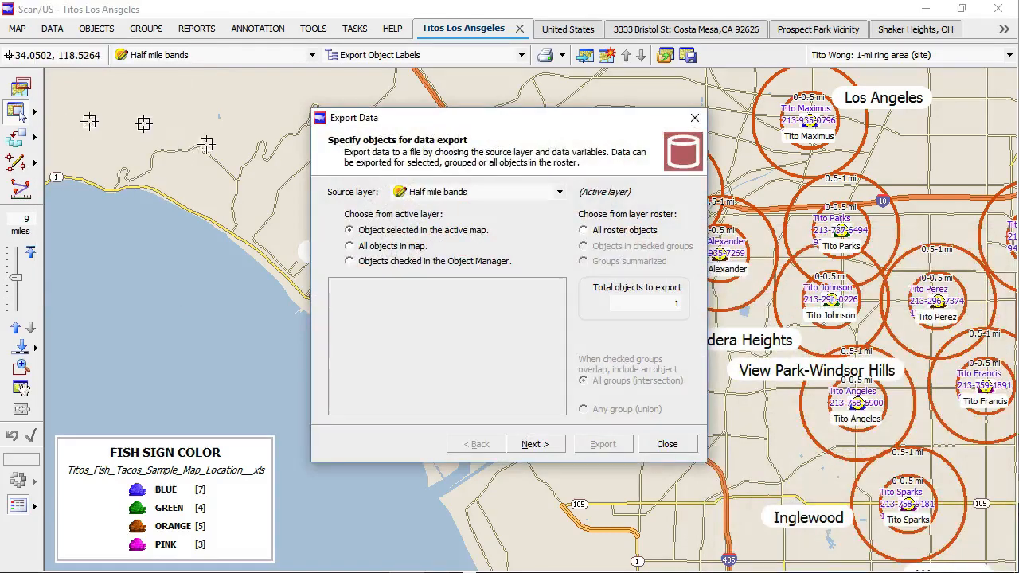
click(585, 230)
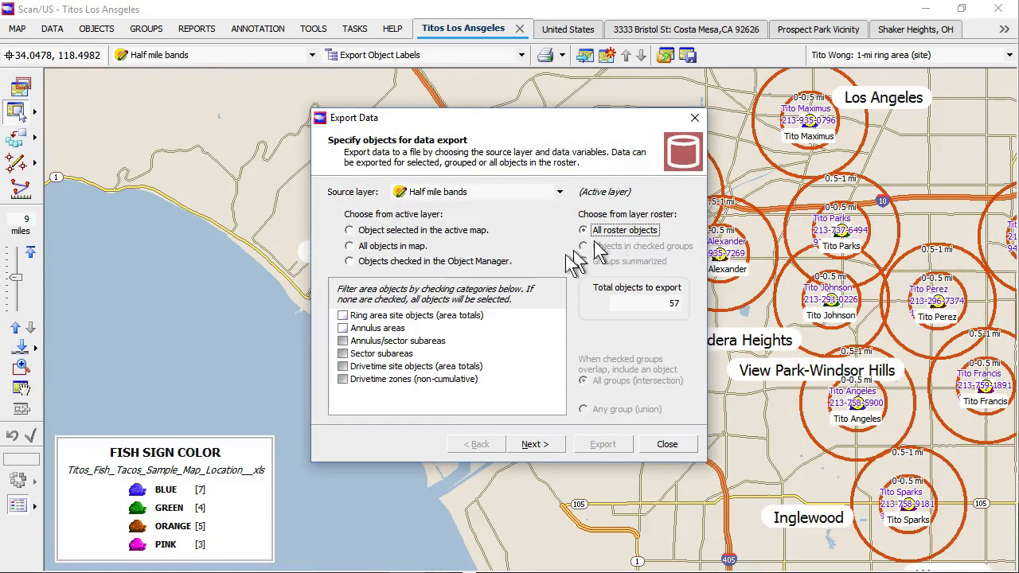
click(343, 328)
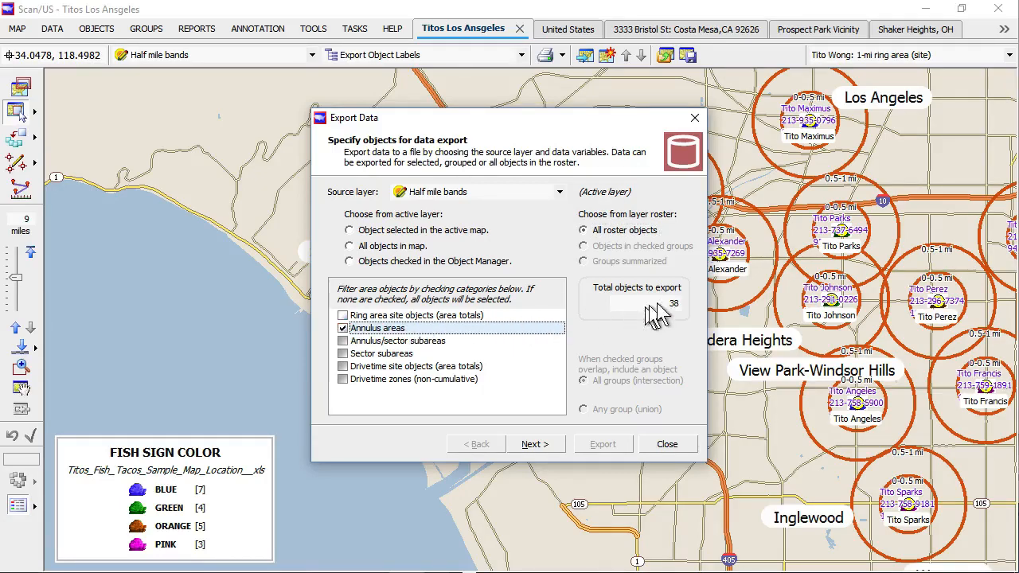
click(534, 445)
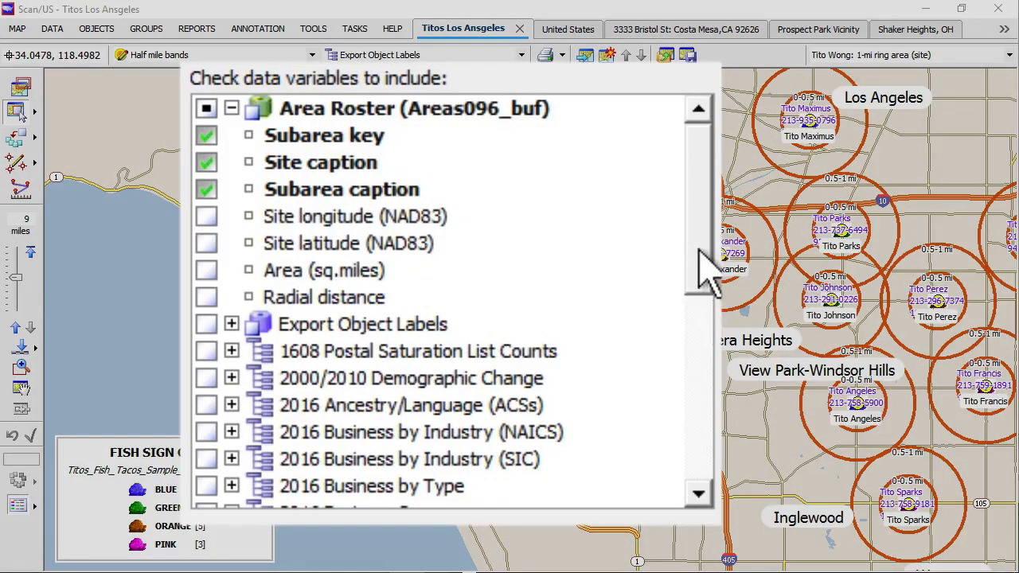
Step: Under 2016(Jul1) Demographic Profile, check 16 Households and 16 Average family size
drag(569, 273, 569, 303)
drag(701, 314, 701, 401)
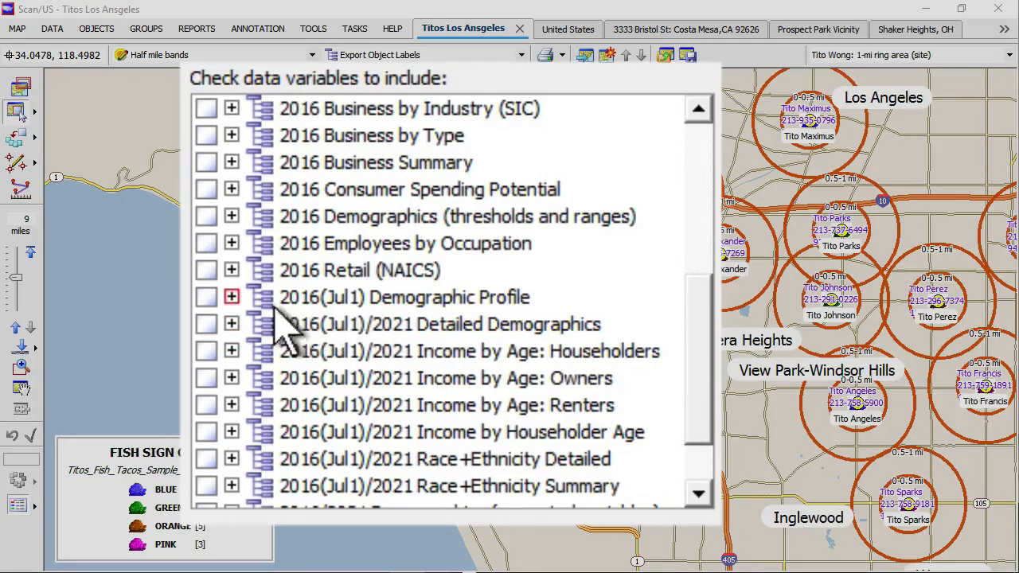
click(232, 297)
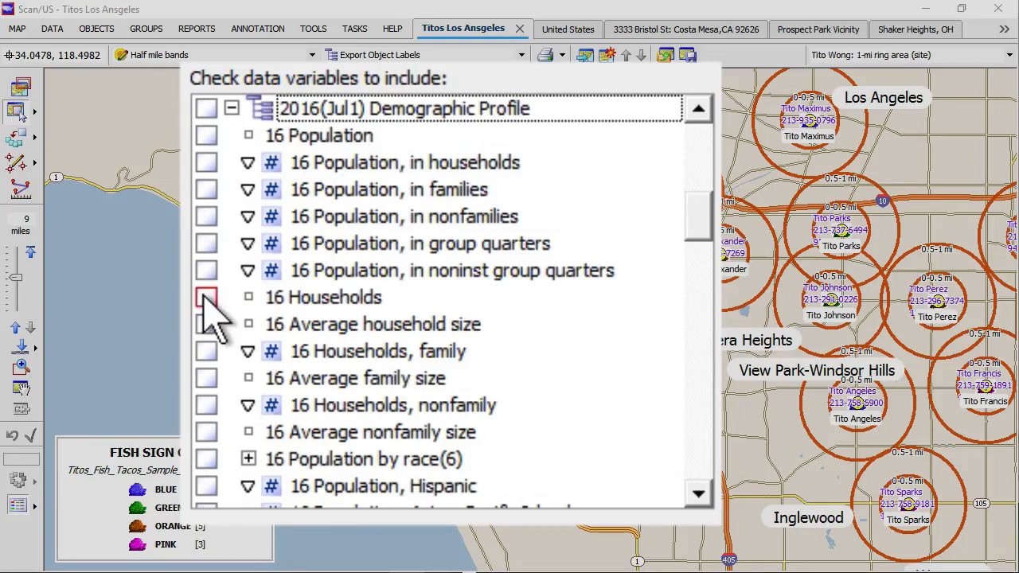
click(207, 297)
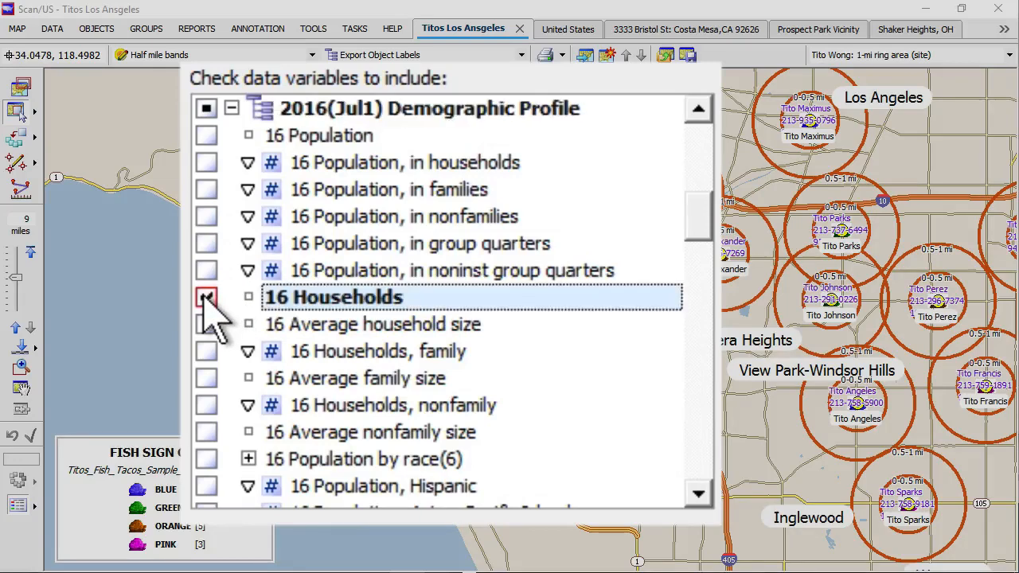
click(207, 378)
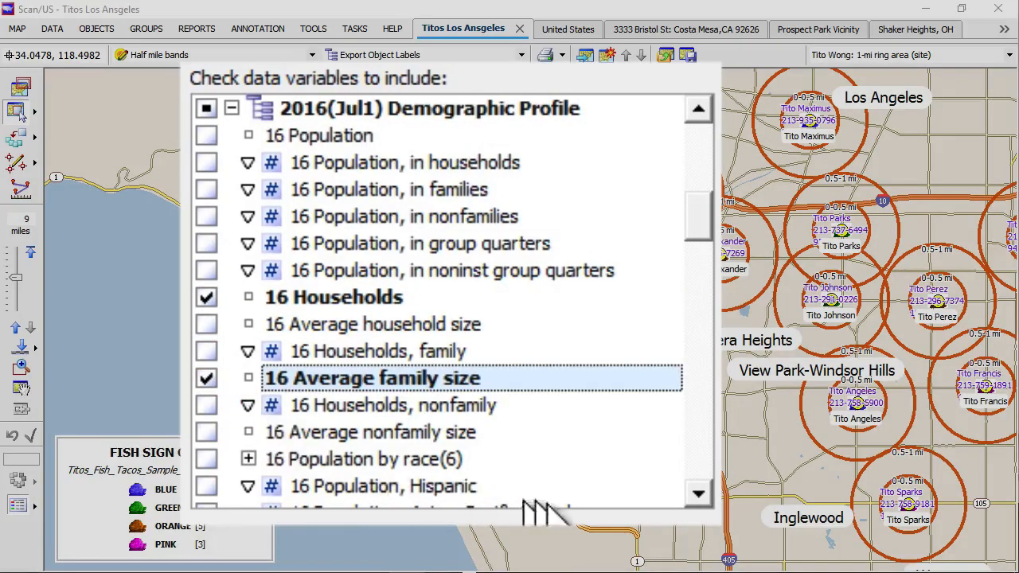
Step: Also check 16 Median household income and 16 Average household income
click(698, 495)
click(698, 495)
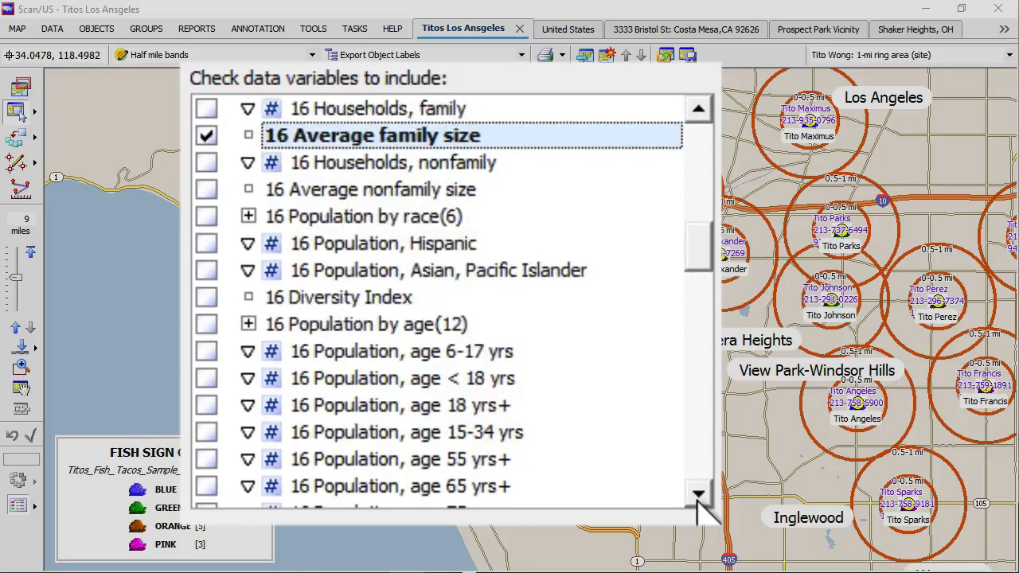
click(698, 494)
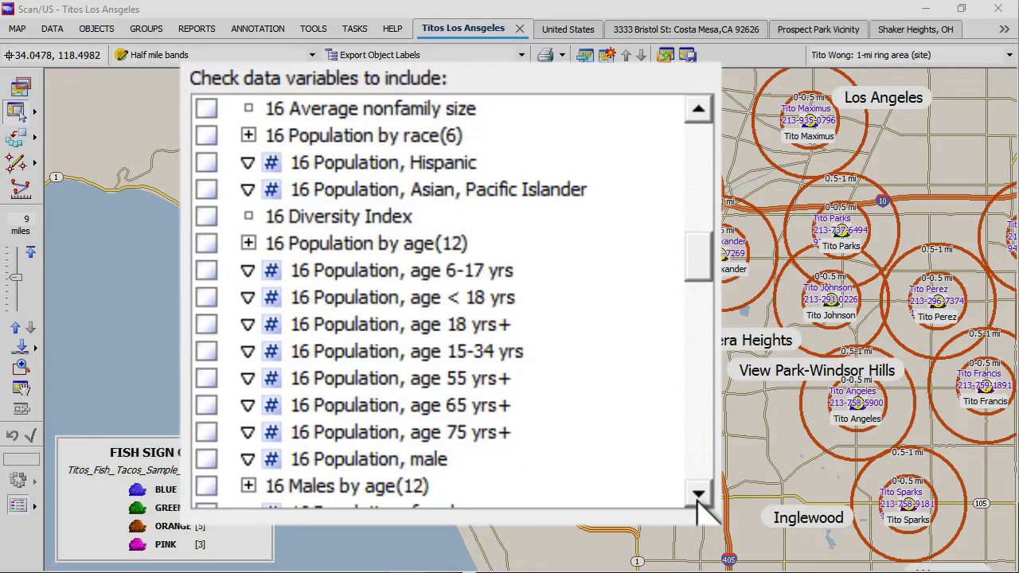
click(699, 494)
click(698, 495)
click(699, 494)
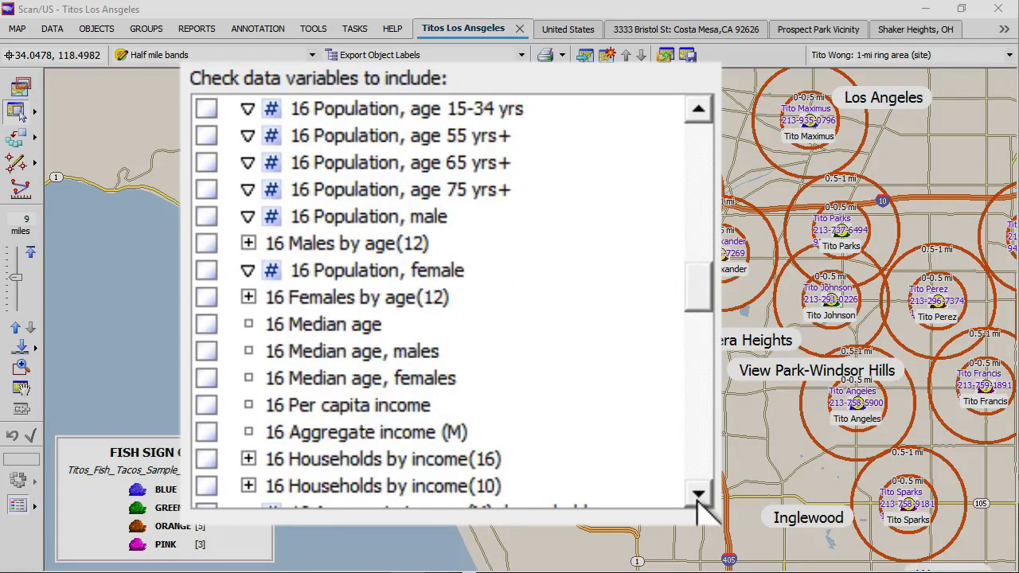
click(698, 494)
click(698, 494)
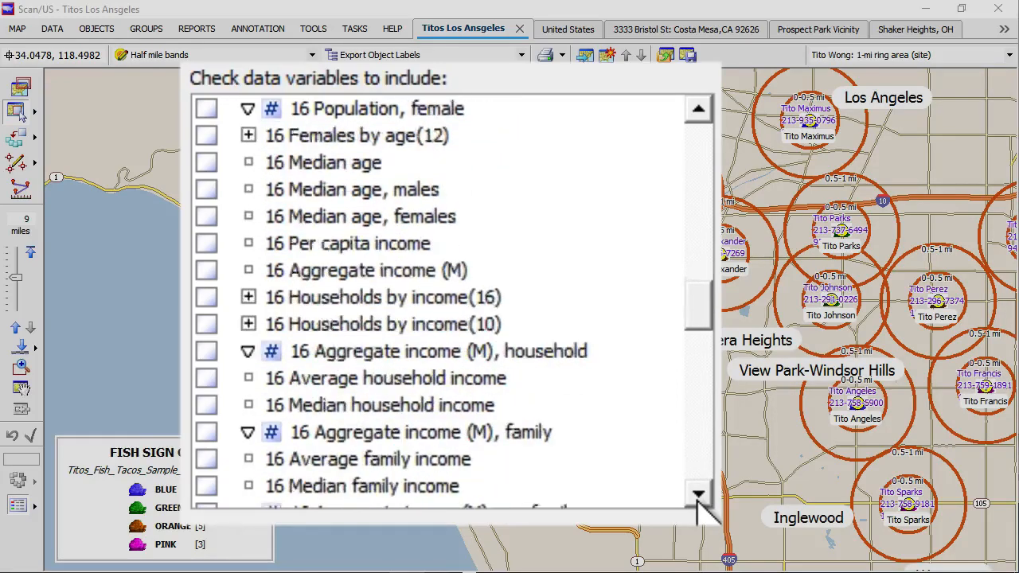
click(699, 495)
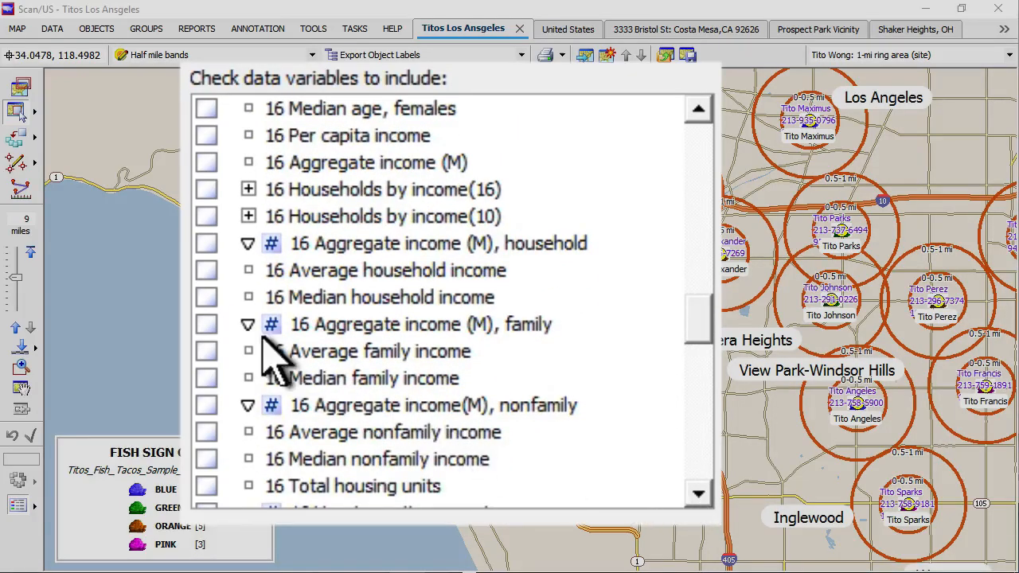
click(207, 297)
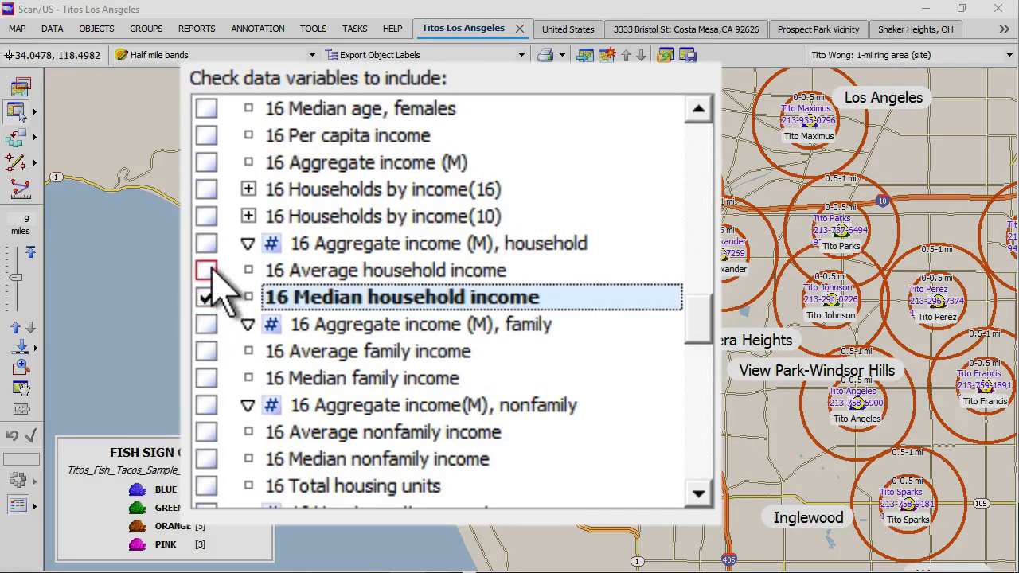
click(208, 270)
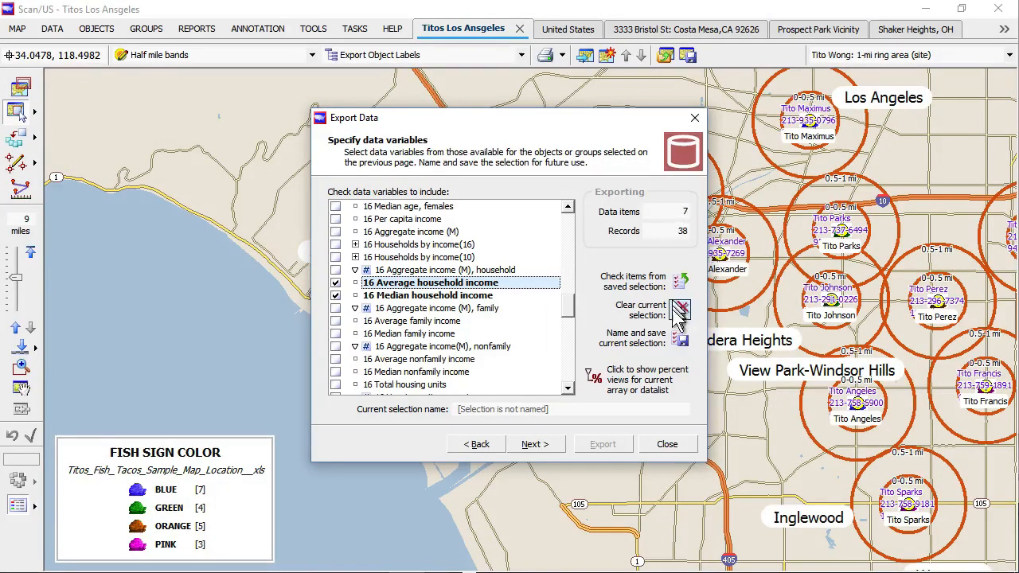
Step: Save the variable selection as 'Titos Data Extract'
click(679, 339)
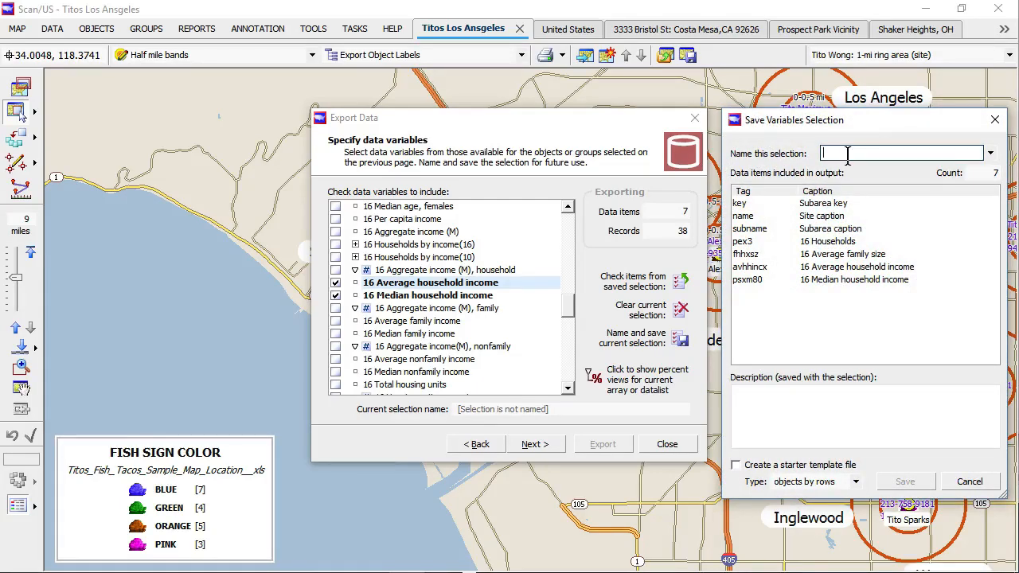
text(Titos Data Extract)
click(903, 483)
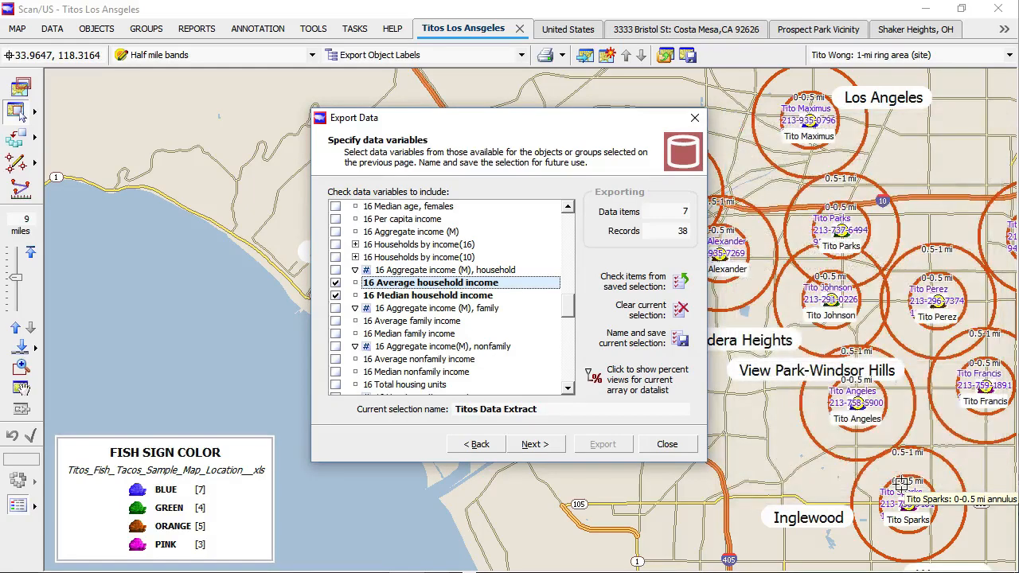
click(549, 448)
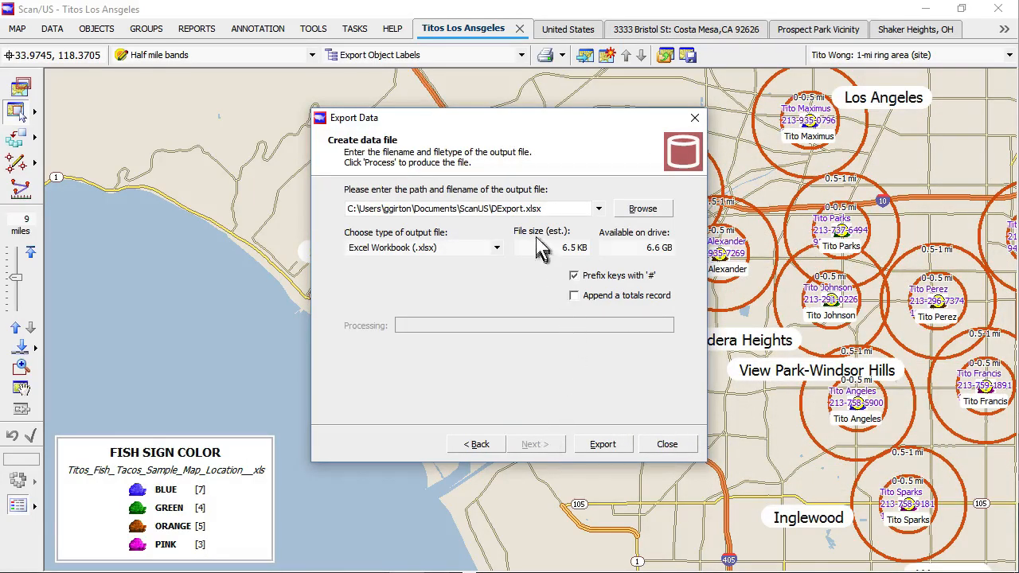
Step: Set the output file to 'Half Mile Bands Demographics' in the Titos Tacos folder
click(642, 209)
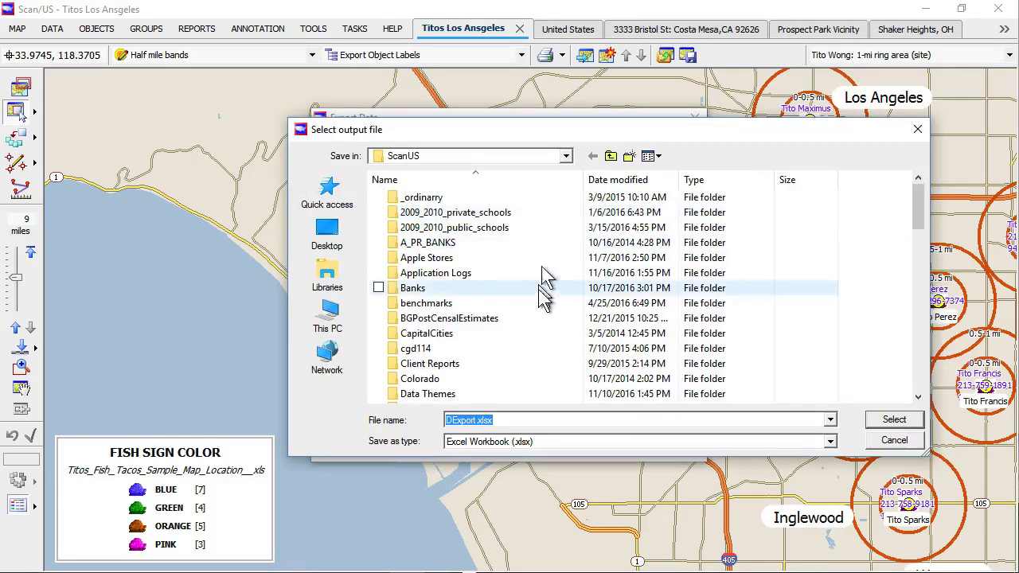
scroll(539, 291, down, 2)
scroll(539, 293, down, 10)
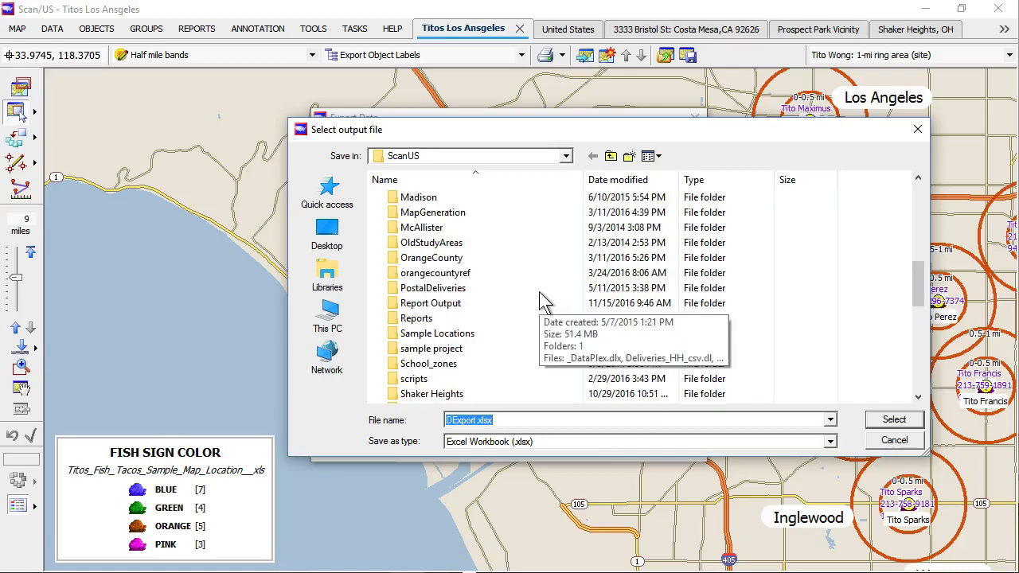
double_click(455, 334)
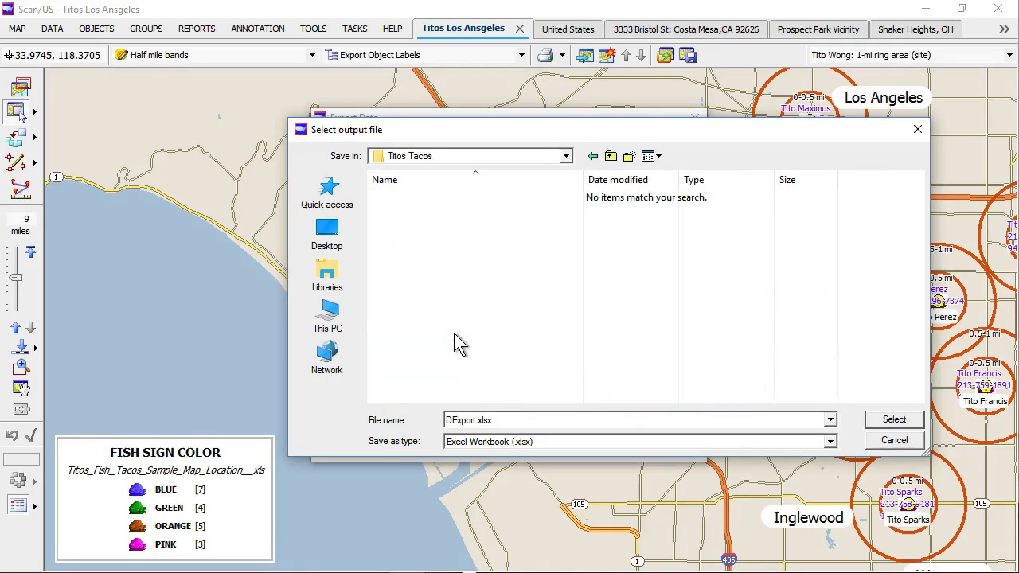
double_click(466, 420)
text(Half Mile B)
text(ands Demograp)
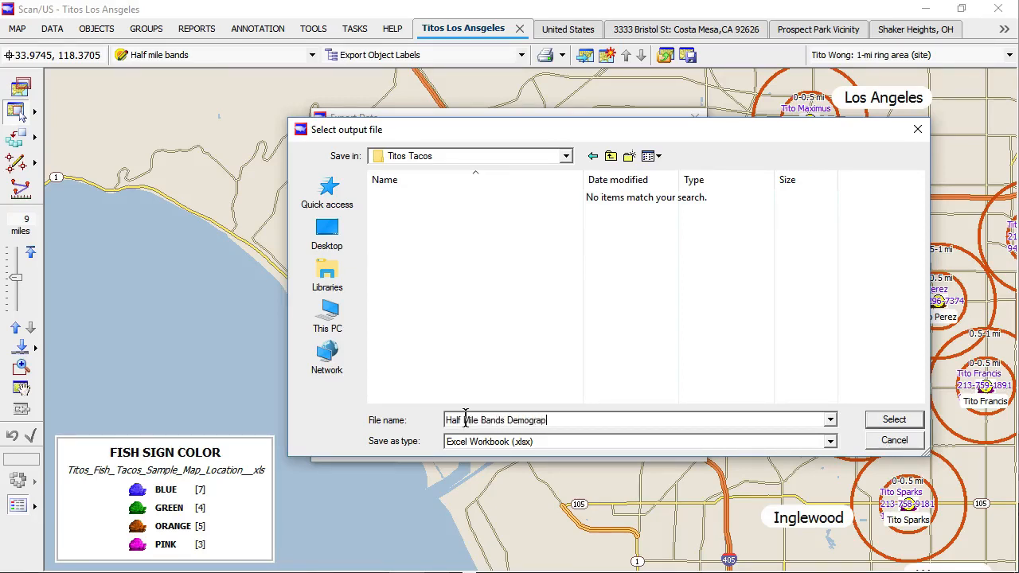
text(hics)
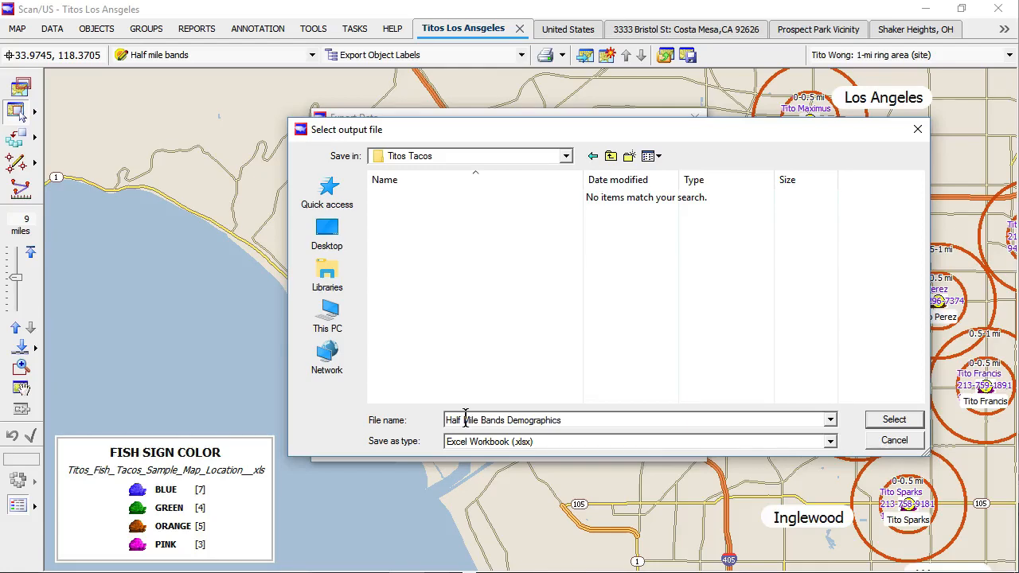
click(879, 422)
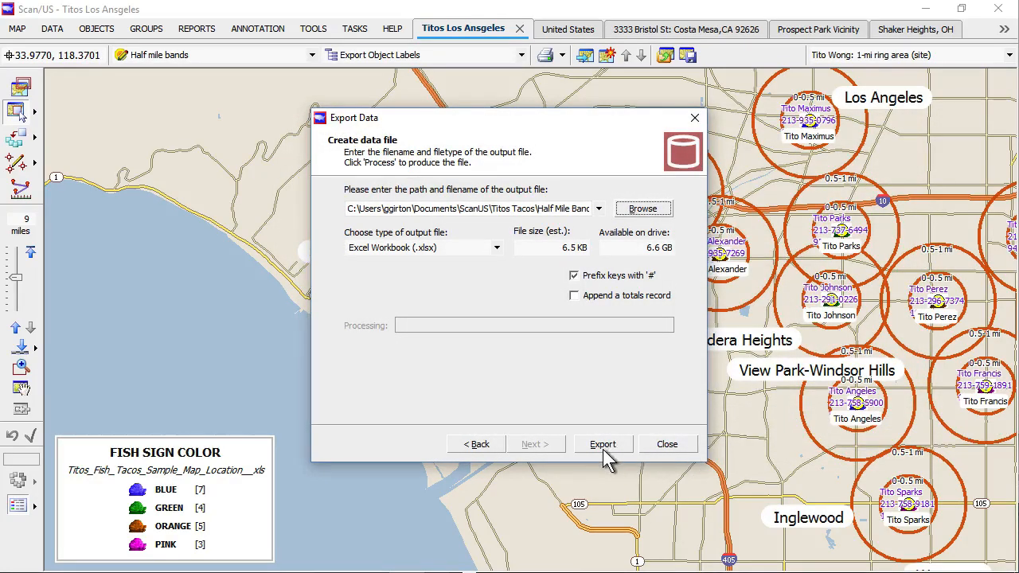
Step: Export the data as an Excel Workbook and open the resulting file
click(496, 249)
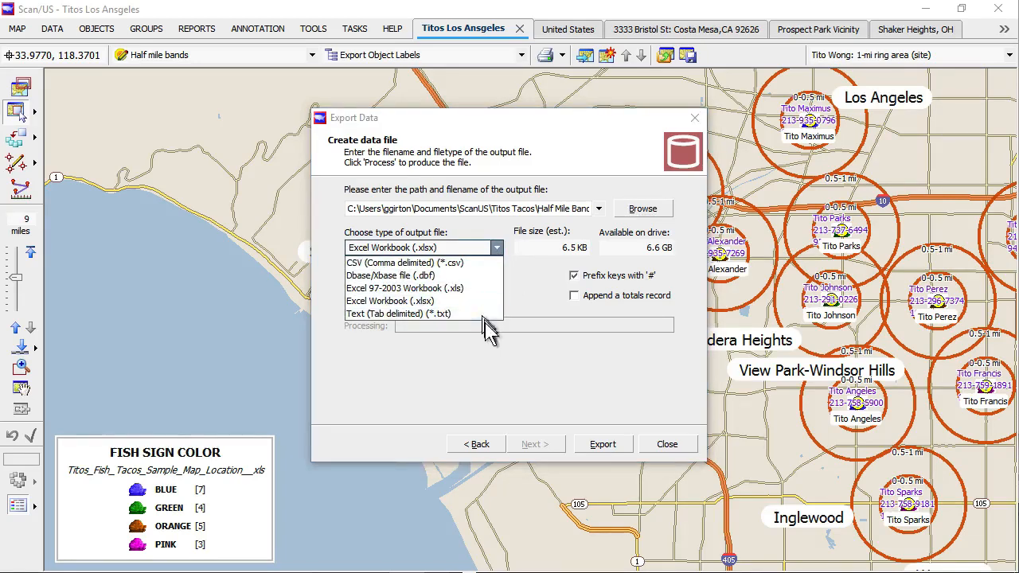
click(605, 445)
click(605, 445)
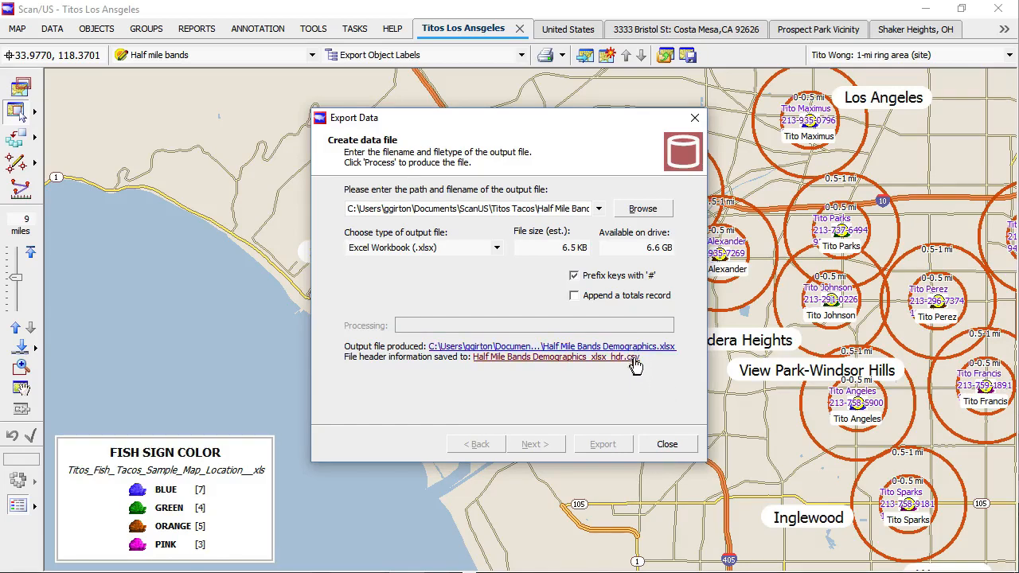
click(658, 350)
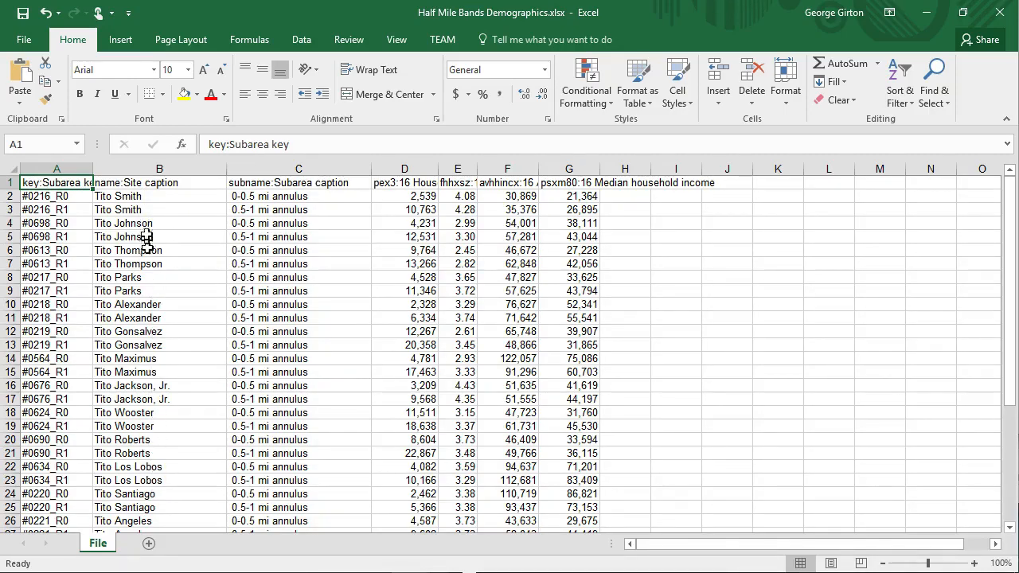
Step: Autofit columns D through G, including the median household income column
click(70, 195)
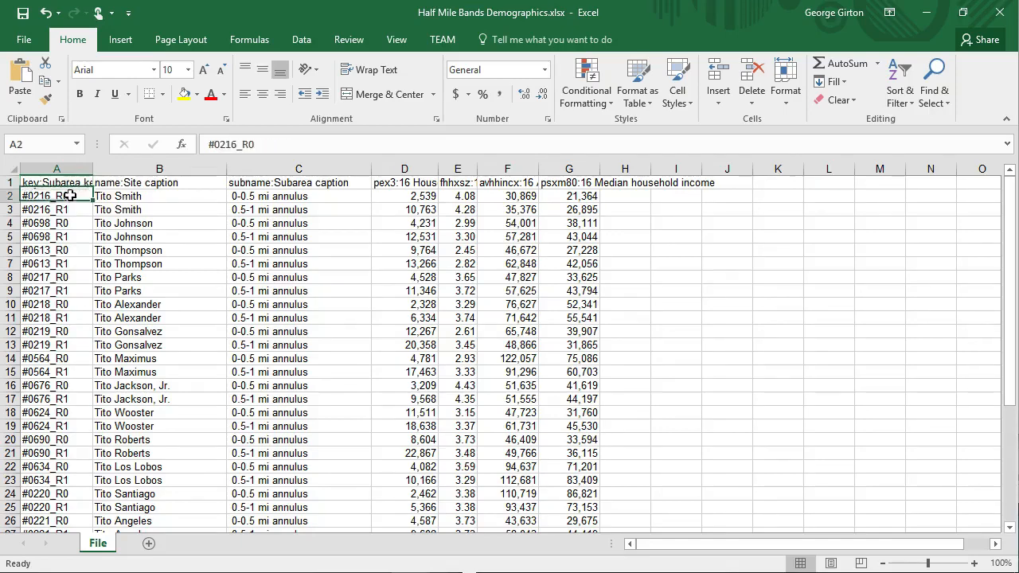
click(71, 210)
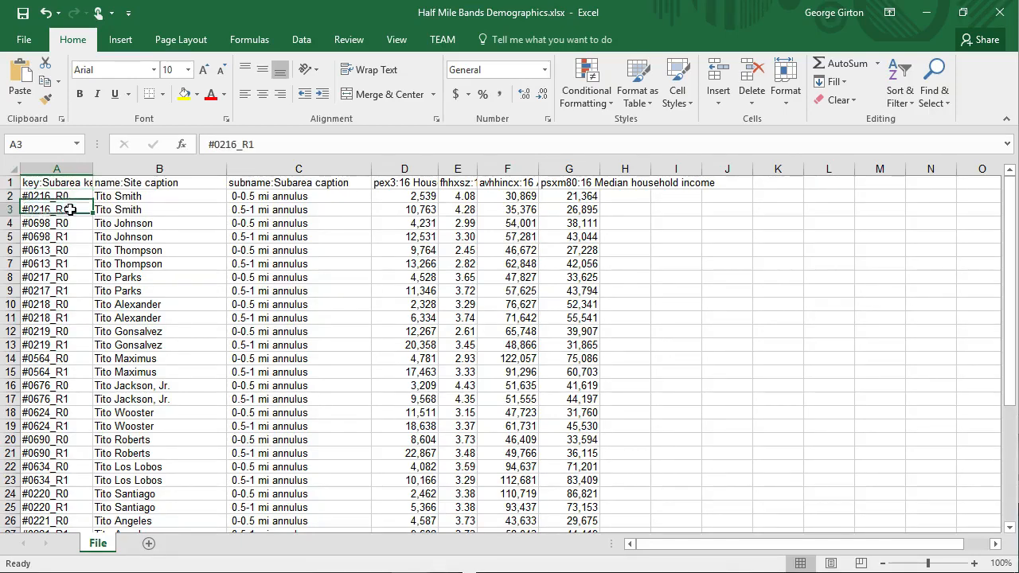
double_click(438, 169)
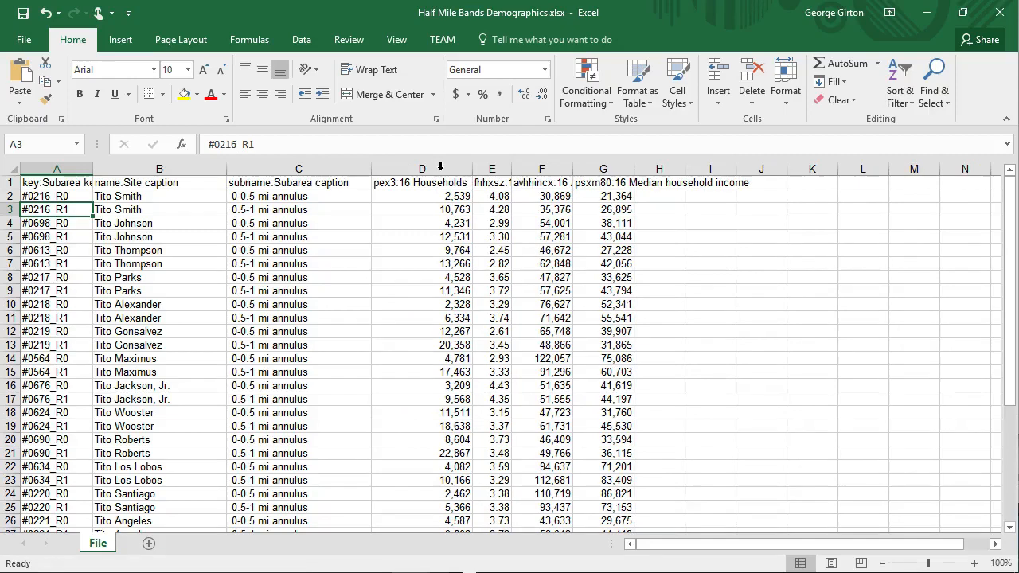
double_click(512, 162)
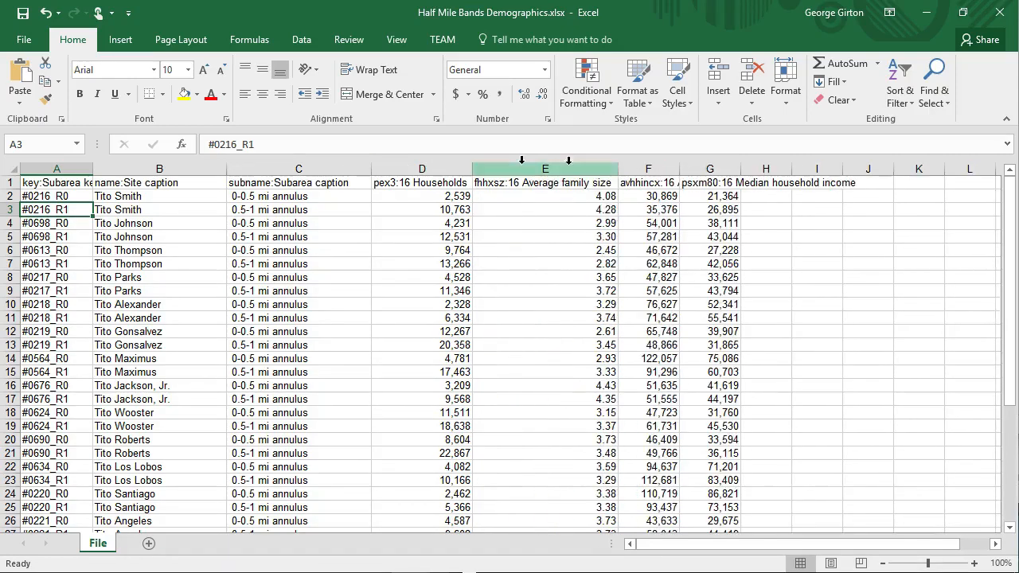
double_click(680, 171)
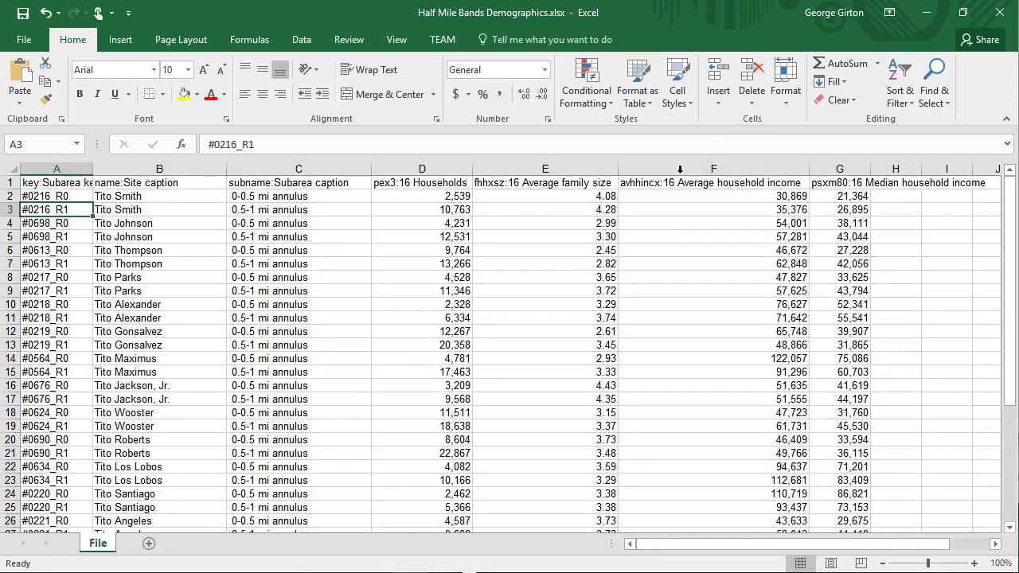
double_click(872, 169)
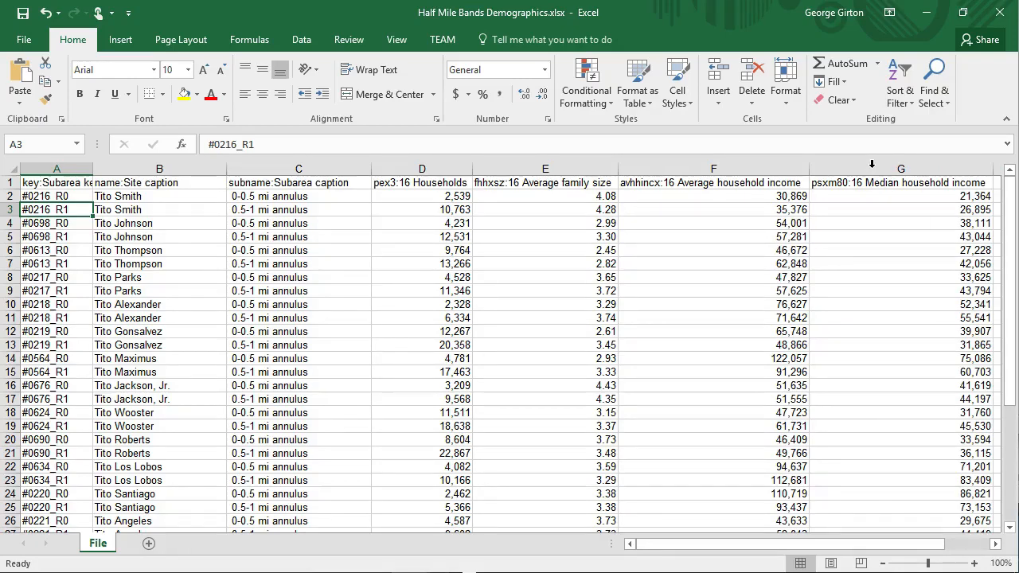
Step: Close Half Mile Bands Demographics without saving, then close One-mile-Rings.xlsx
click(1000, 12)
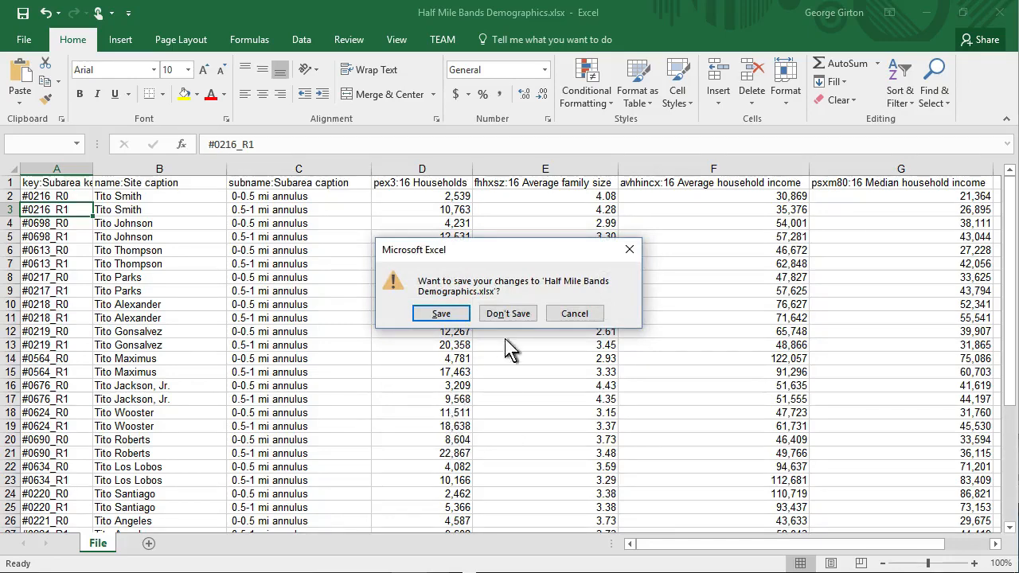
click(504, 313)
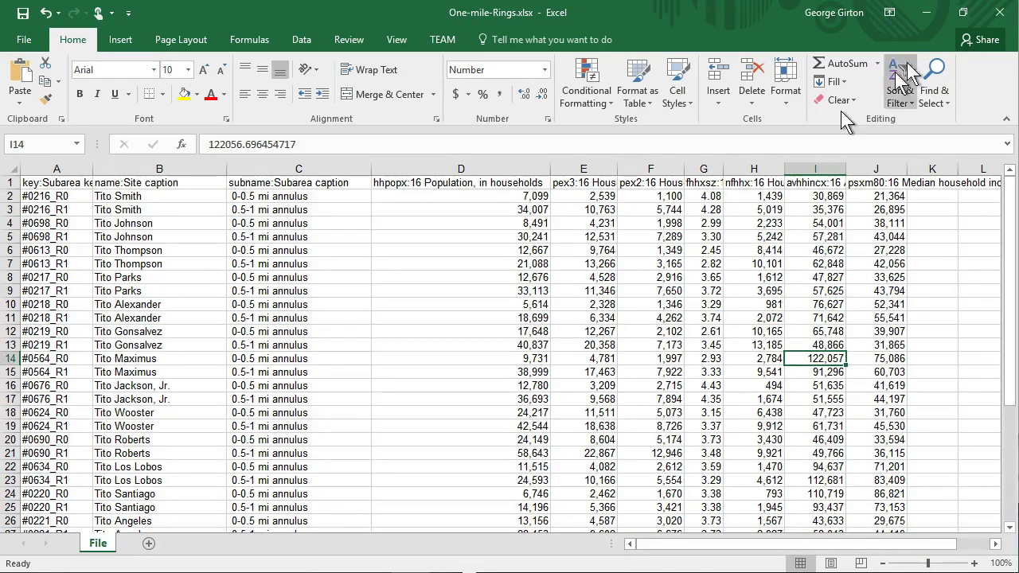
click(1000, 22)
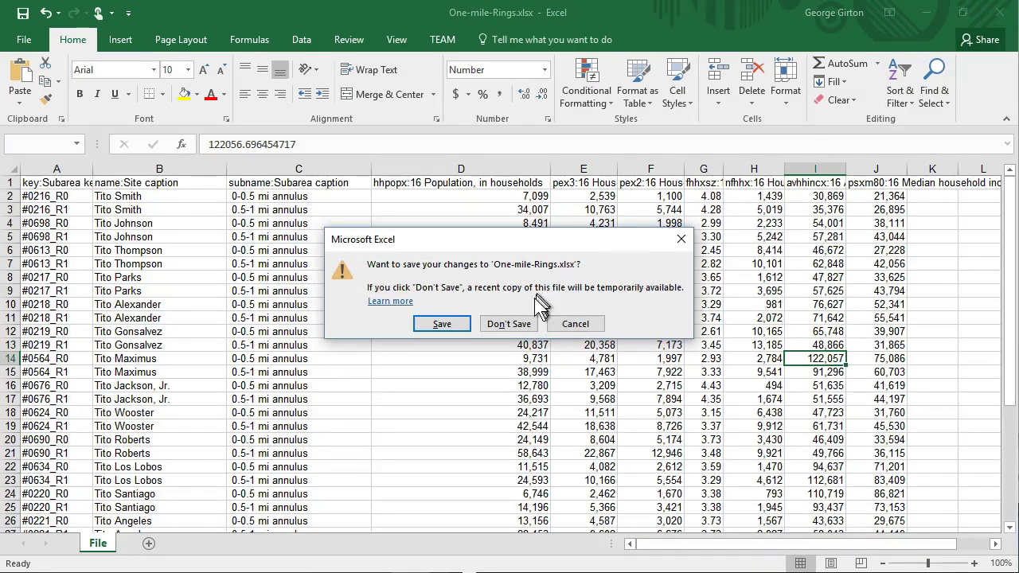
click(443, 324)
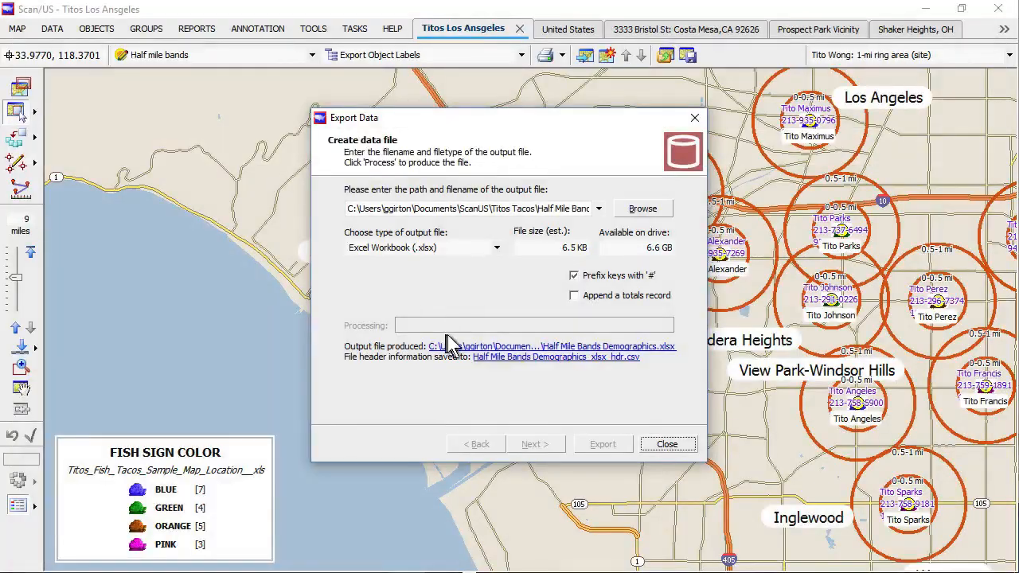
Step: Hide the Half mile bands layer and bring up the taco site Object labels style
click(649, 448)
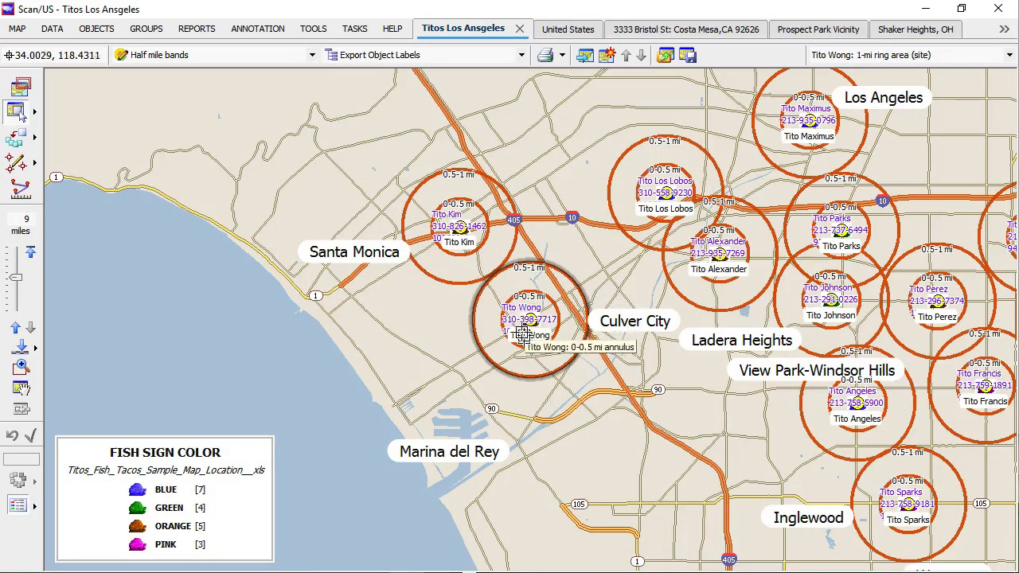
click(17, 29)
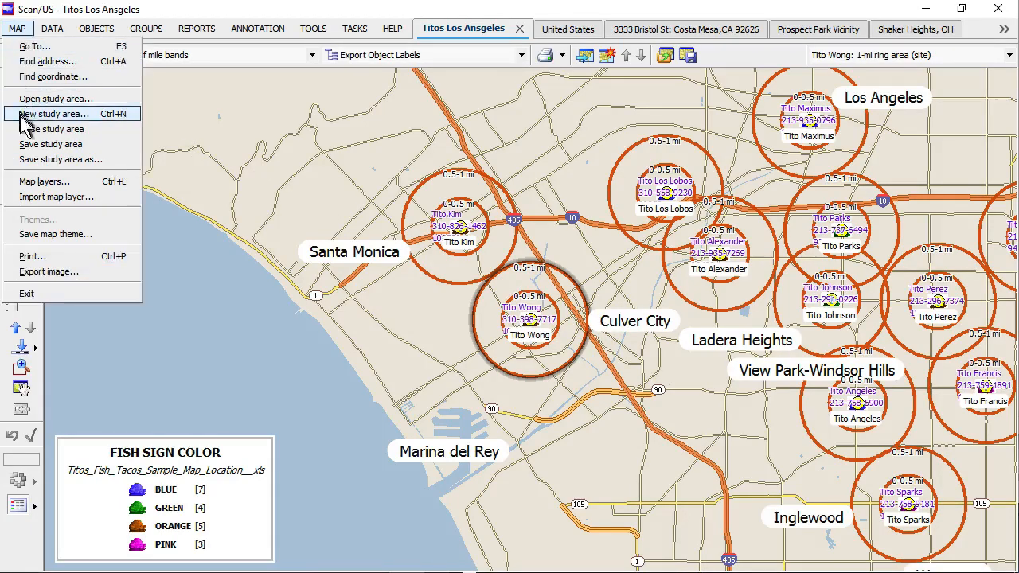
click(86, 184)
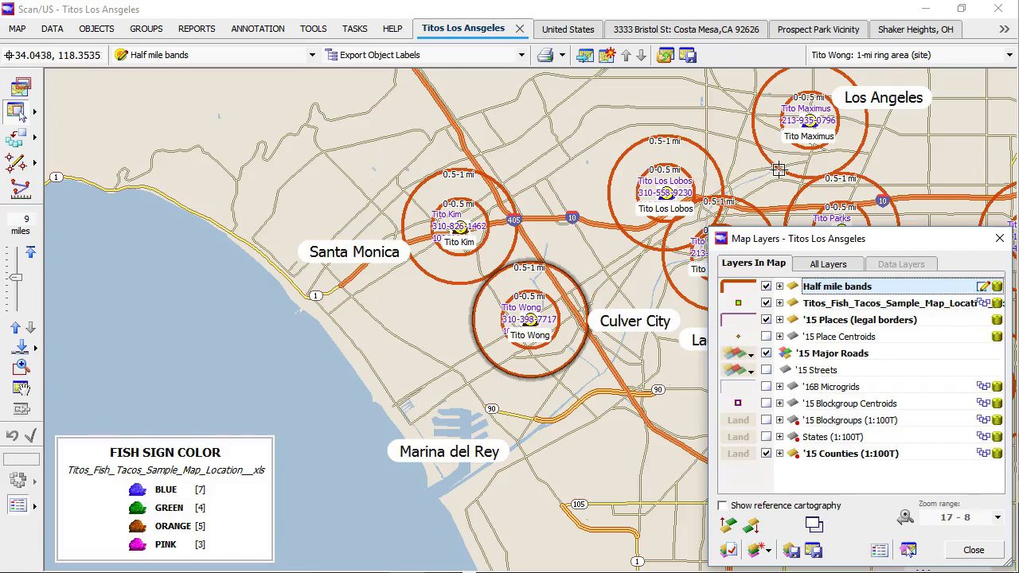
click(767, 287)
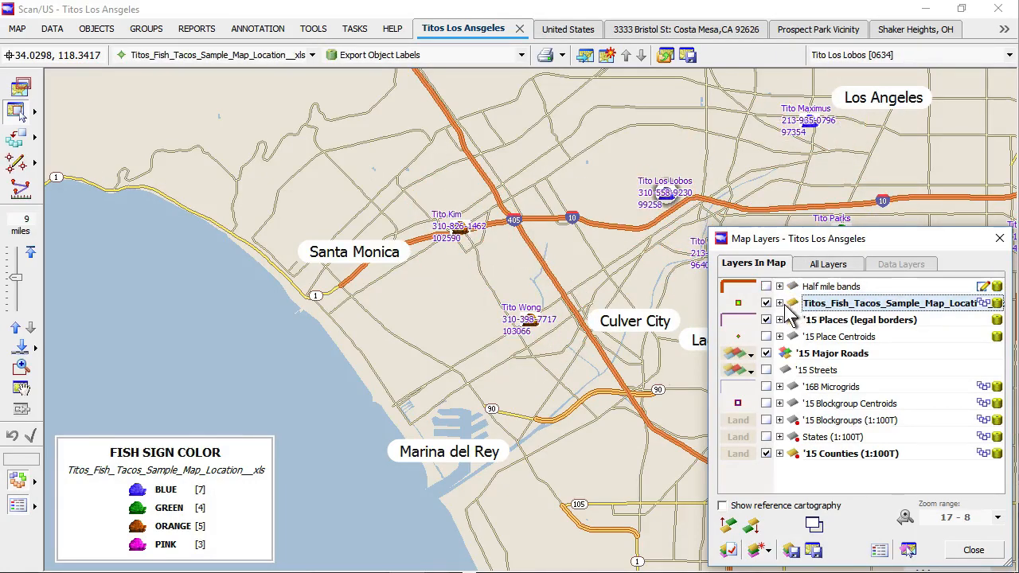
click(781, 305)
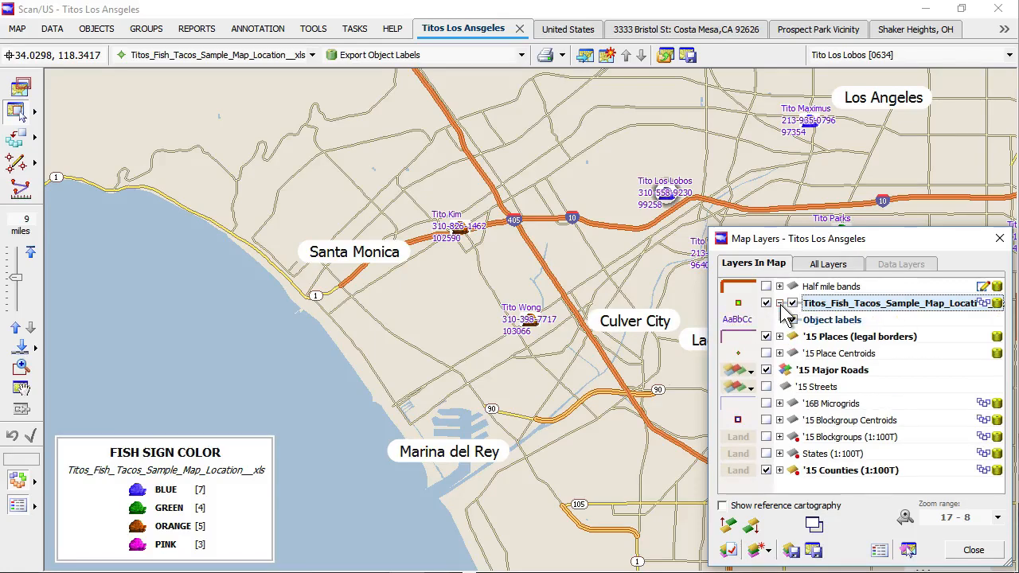
click(737, 320)
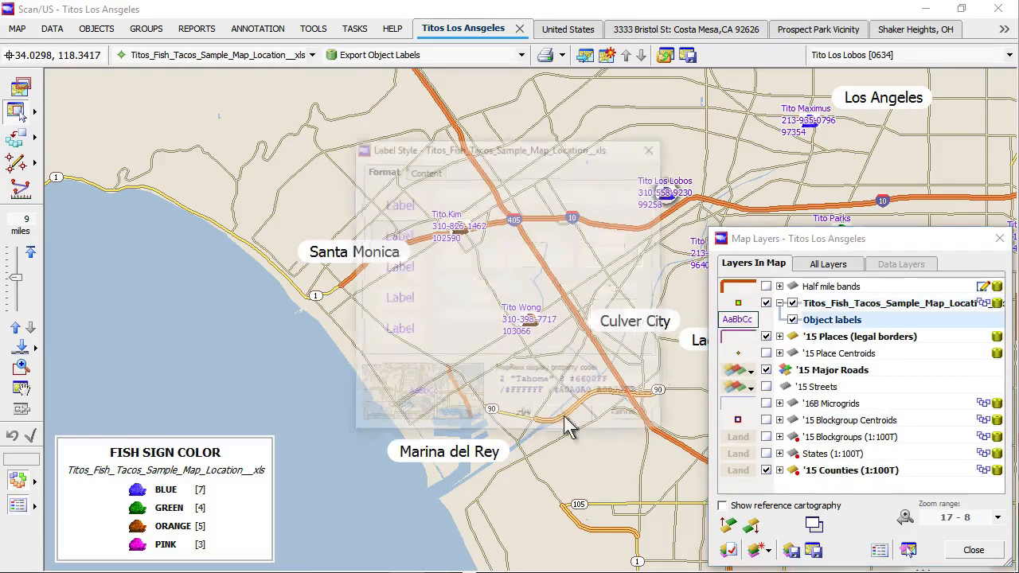
Step: Give the $_SALES_Q4 label line the tag 'Sales: $' and apply it to the map
click(432, 174)
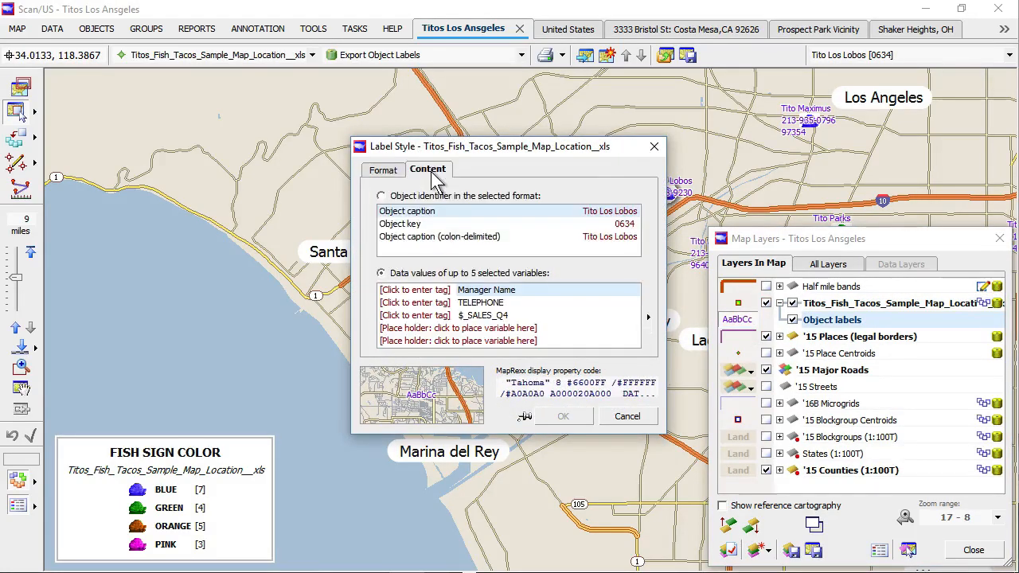
click(414, 316)
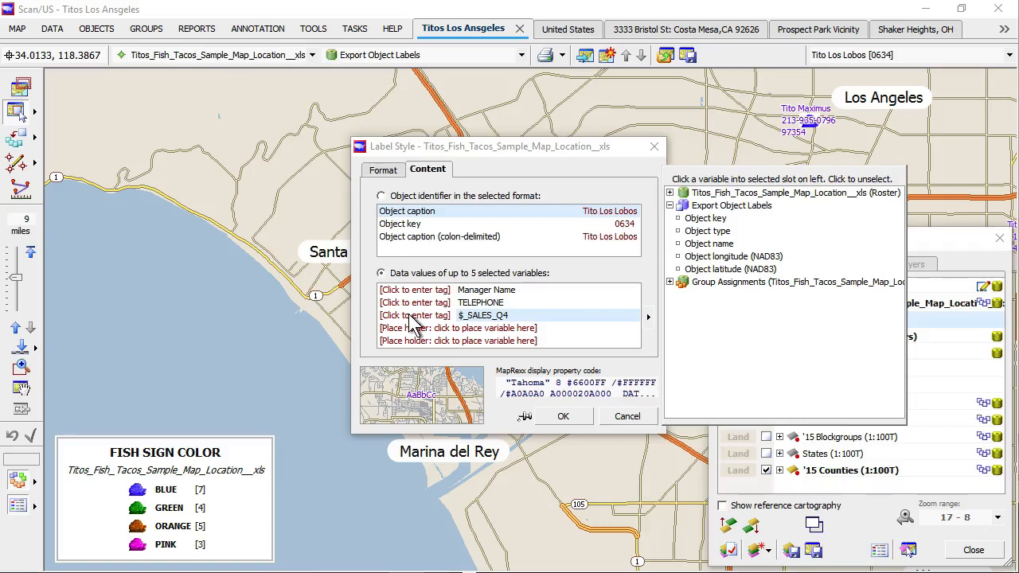
click(410, 316)
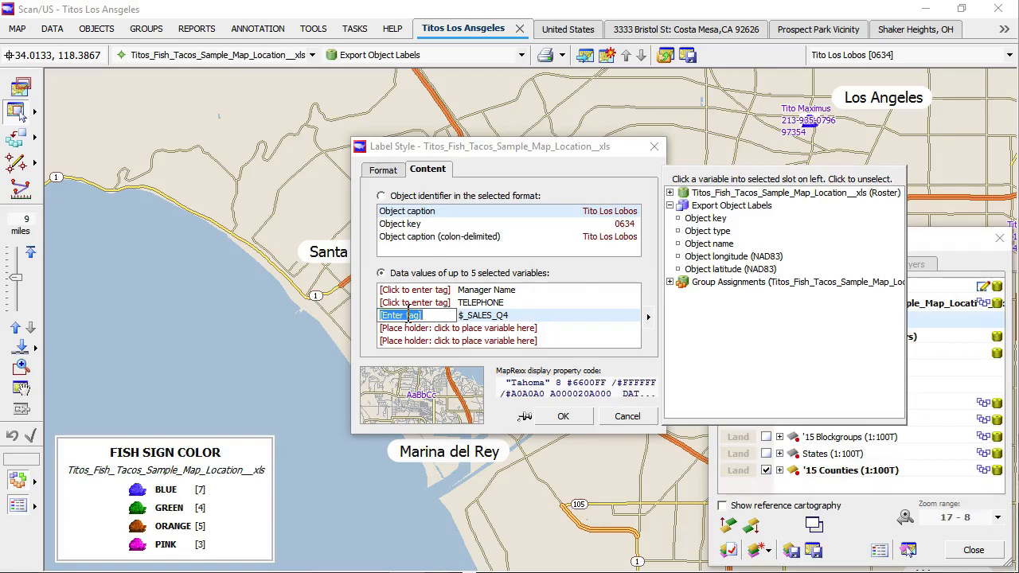
text(Sales: $)
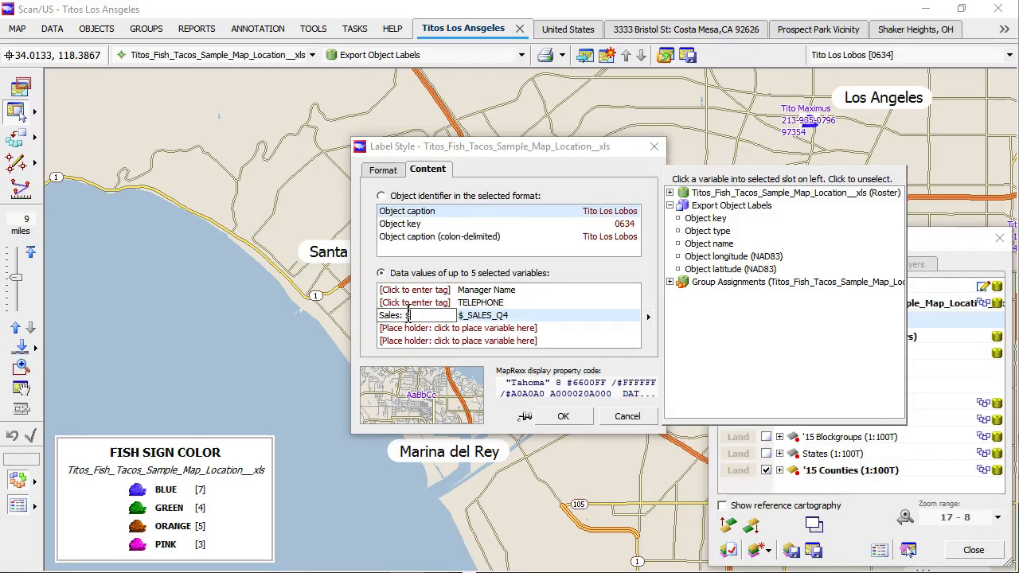
key(Return)
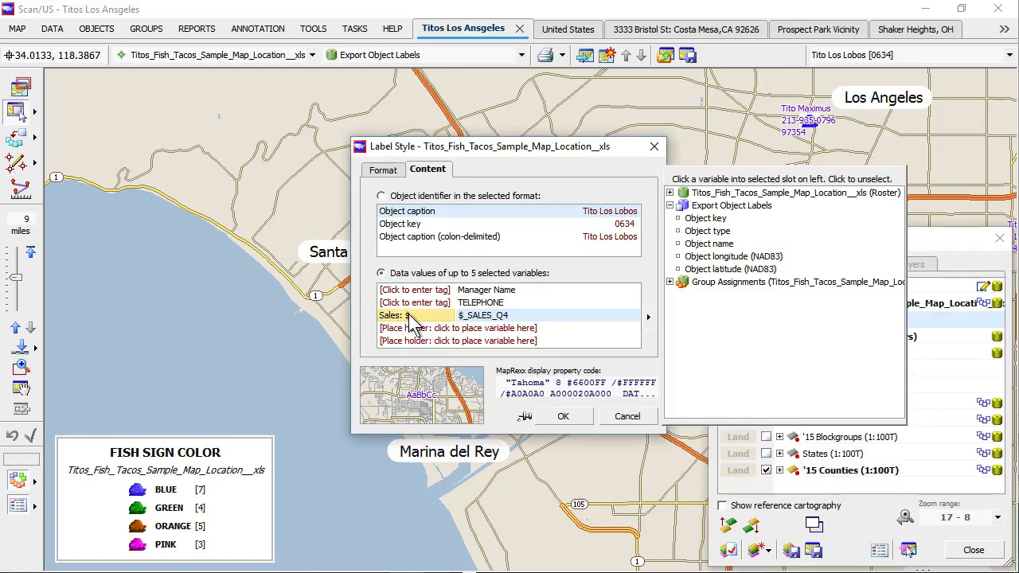
click(562, 415)
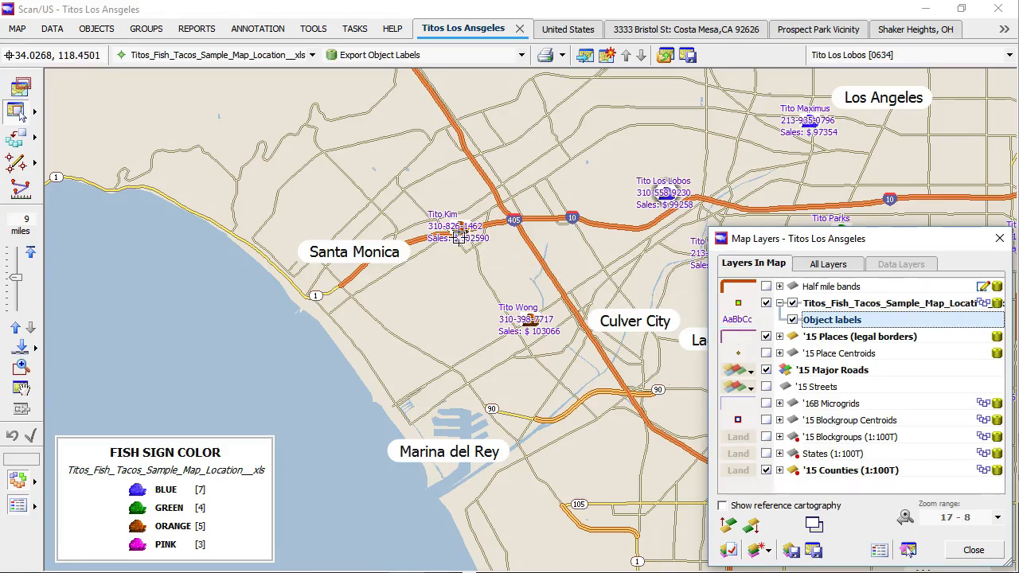
Step: In Object Manager, select all 19 taco sites and auto-position their labels
click(90, 34)
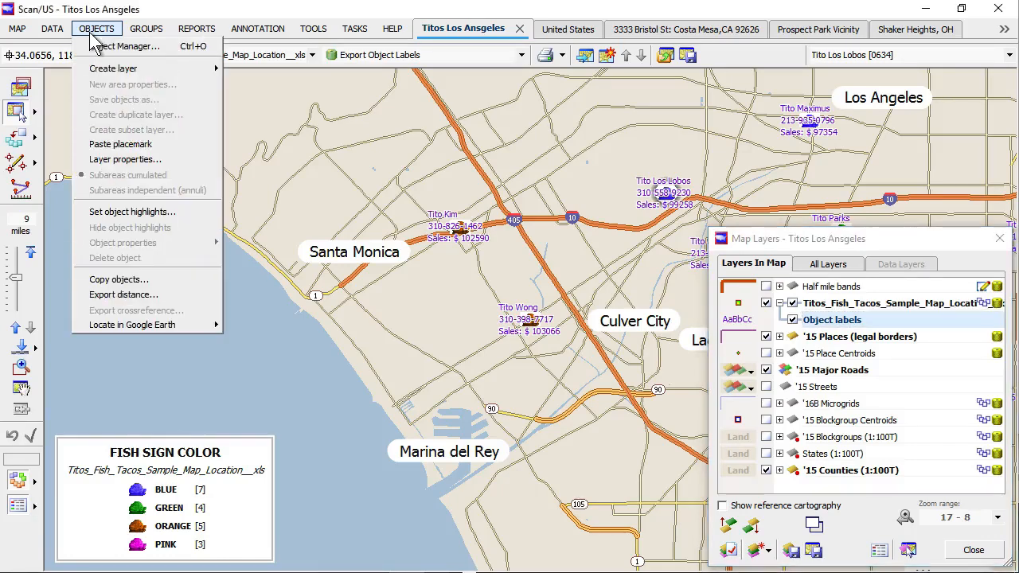
click(106, 47)
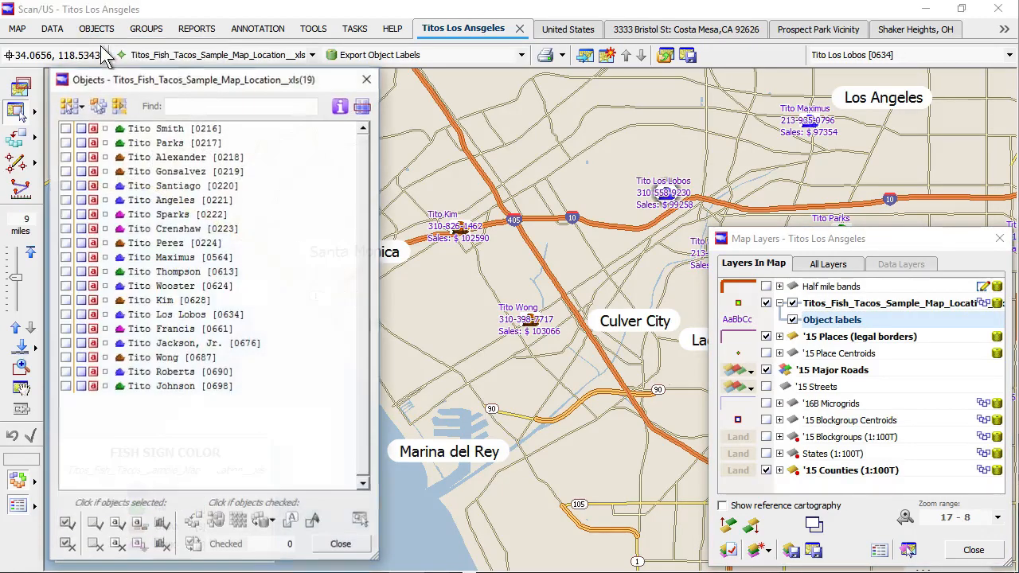
click(121, 106)
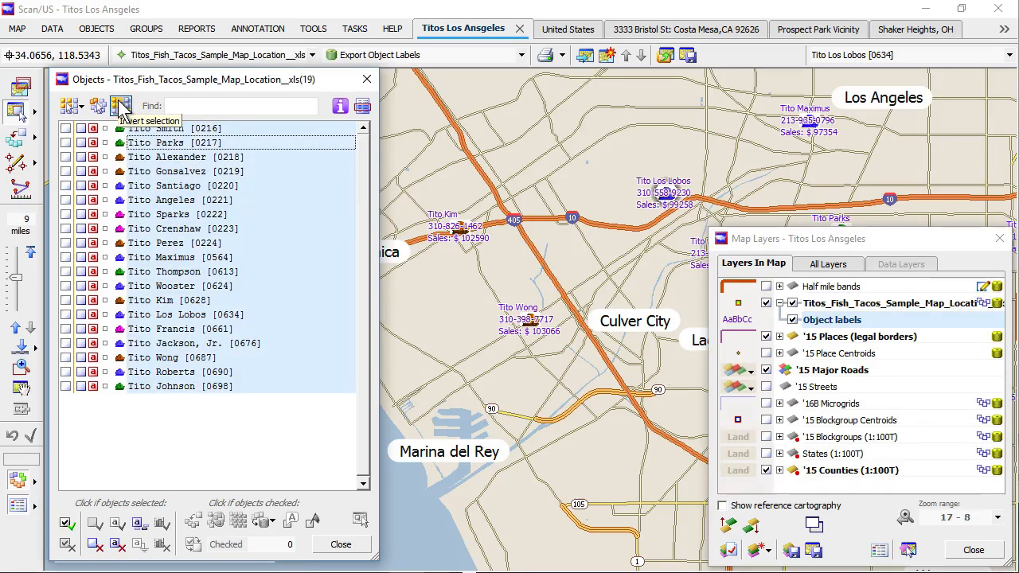
click(139, 524)
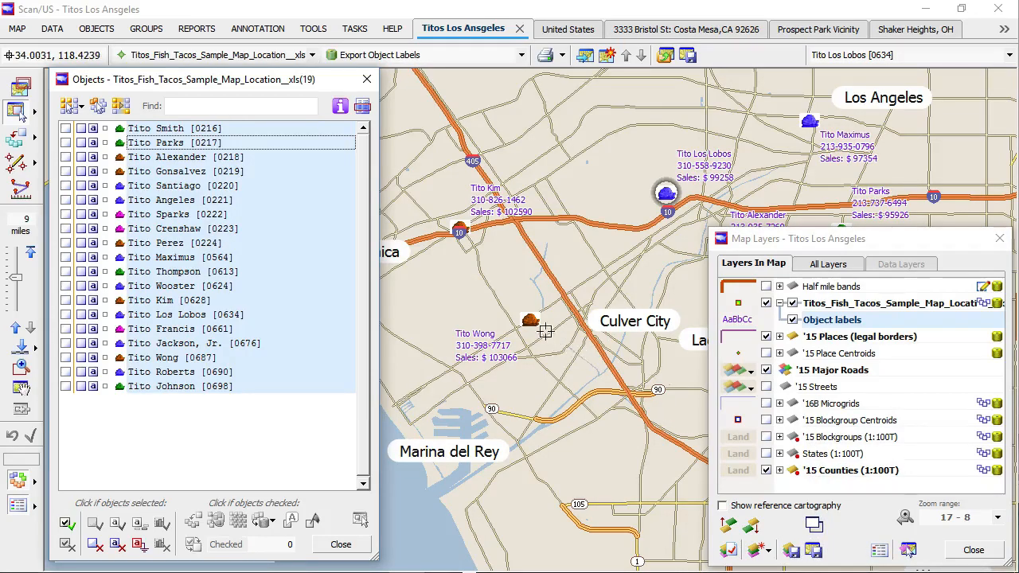
Step: Render the map landmass white, then close the Map Layers and Object Manager windows
click(813, 524)
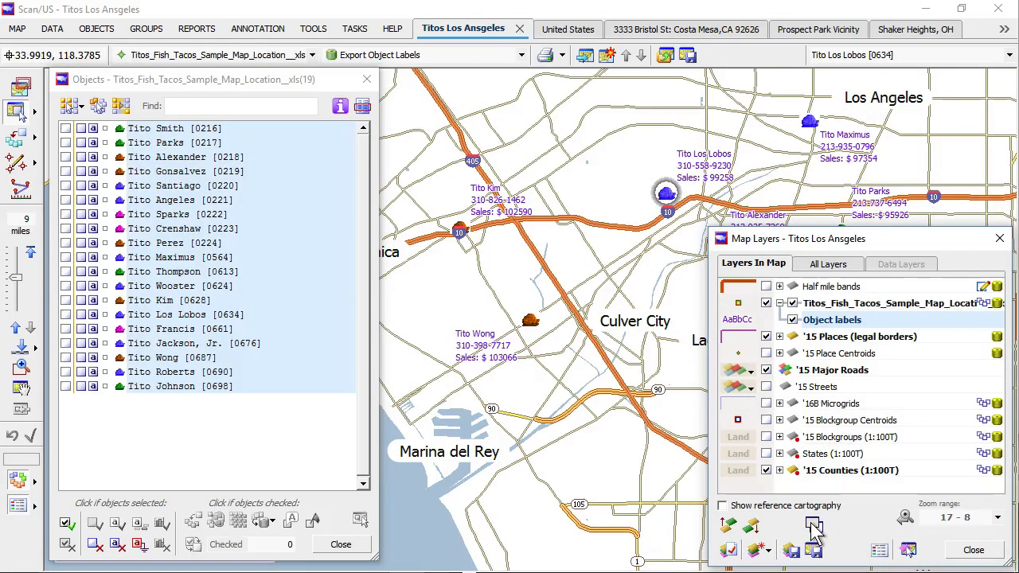
click(998, 239)
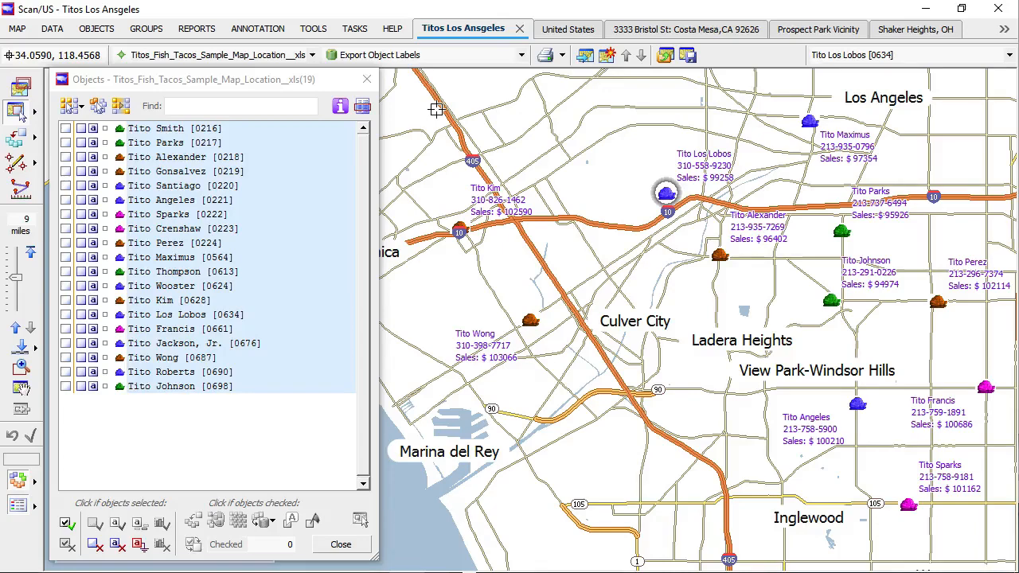
click(362, 80)
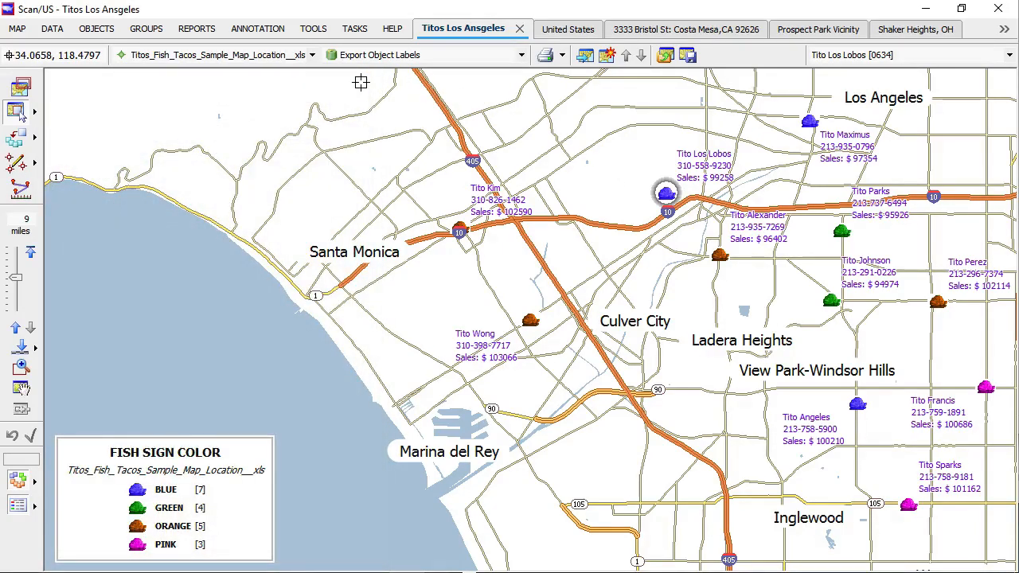